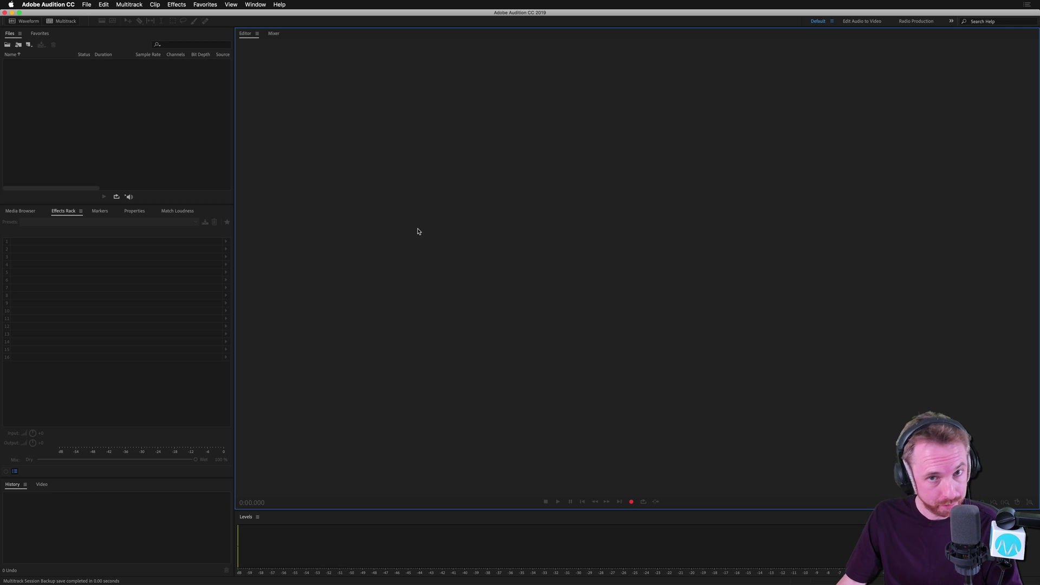
# - Create a new multitrack session named Mike
pyautogui.click(70, 21)
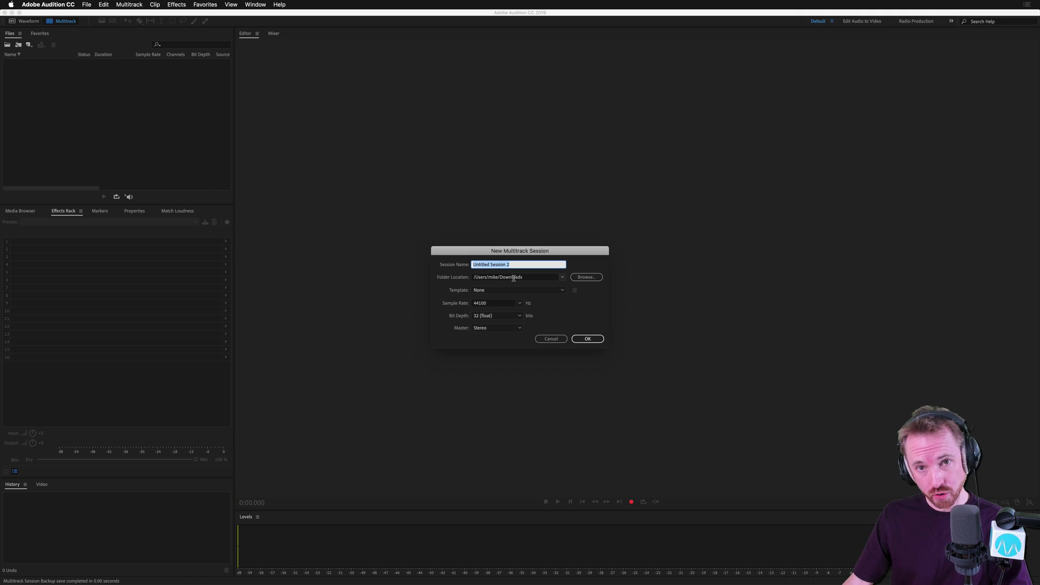
pyautogui.write('Mike')
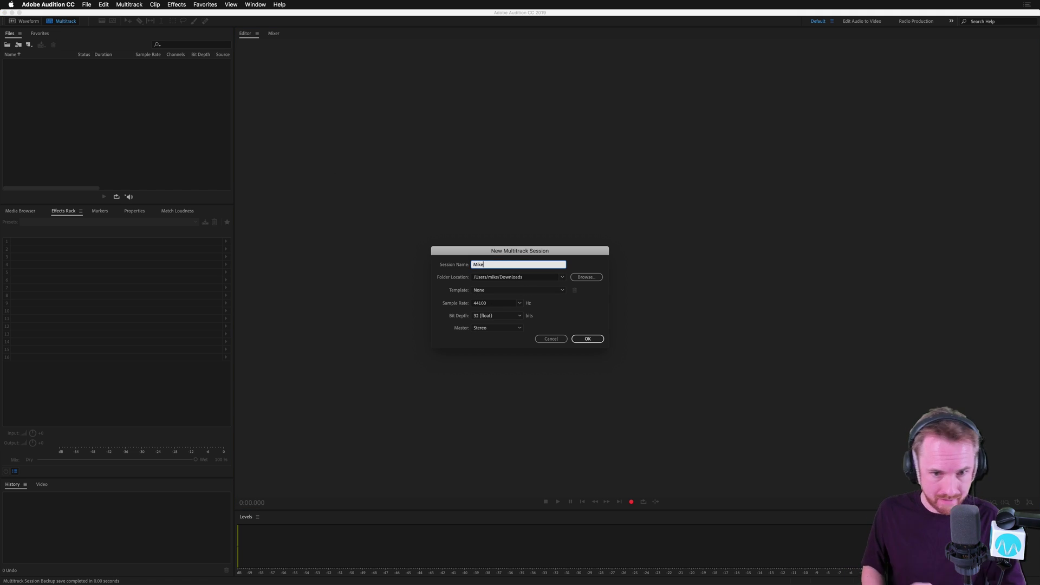
pyautogui.press('Return')
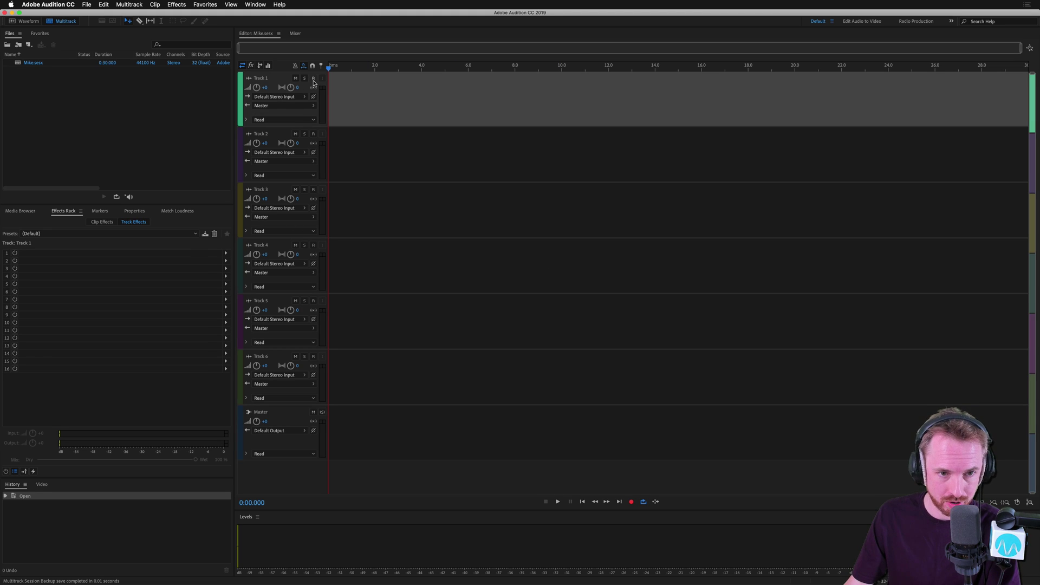
# - Arm Track 1 with the Mono Soundcraft input and record a roughly 5-second voice clip
pyautogui.click(314, 79)
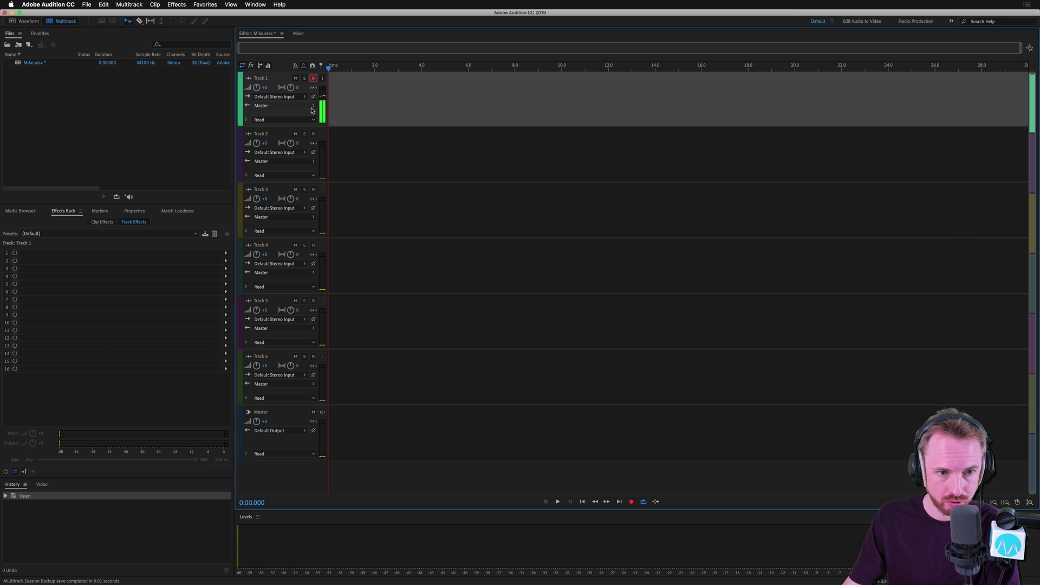
pyautogui.click(287, 96)
pyautogui.moveTo(322, 114)
pyautogui.click(397, 114)
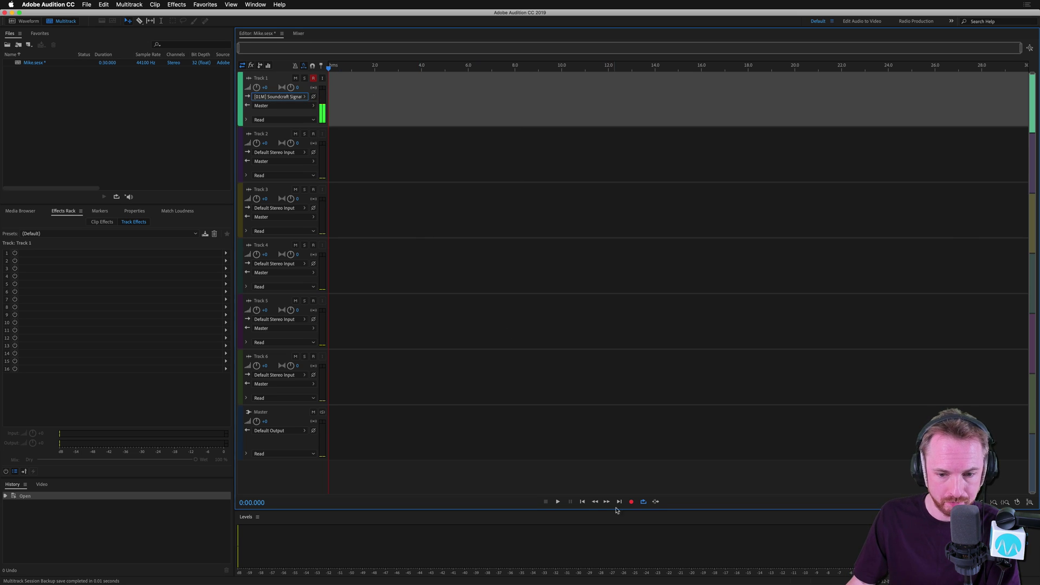
pyautogui.click(632, 502)
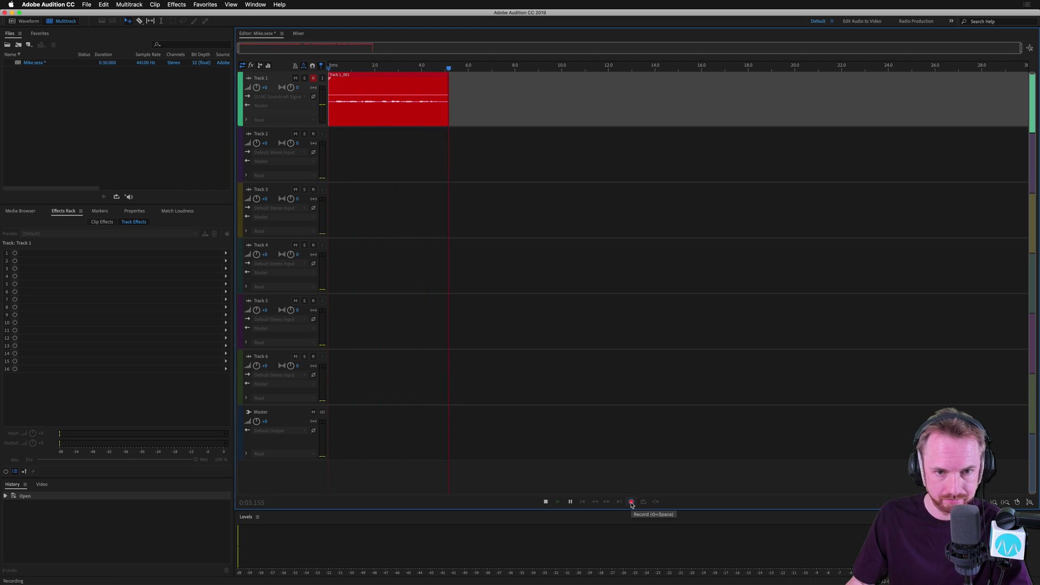
pyautogui.click(631, 502)
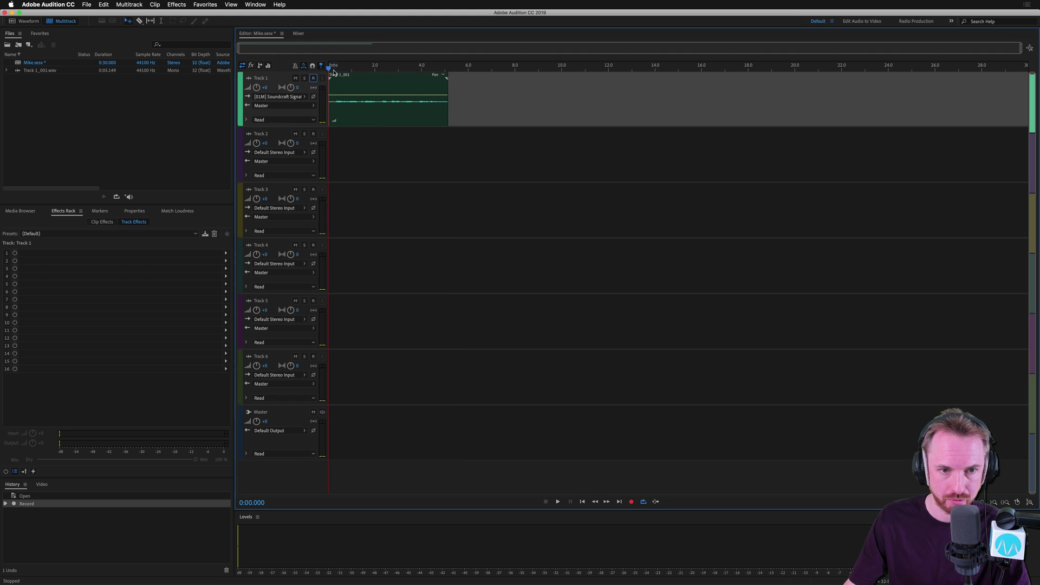
pyautogui.press('space')
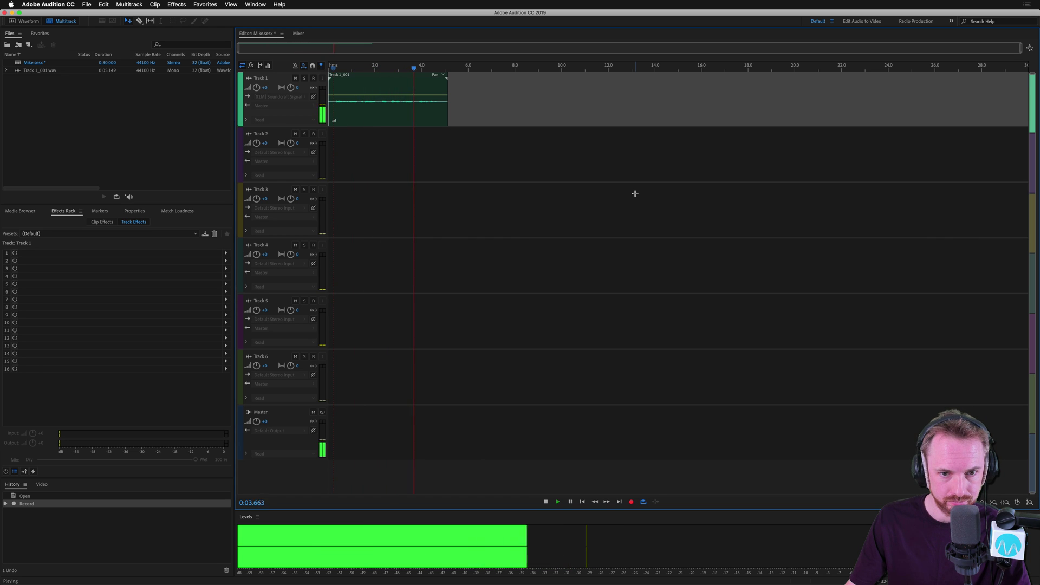
pyautogui.press('space')
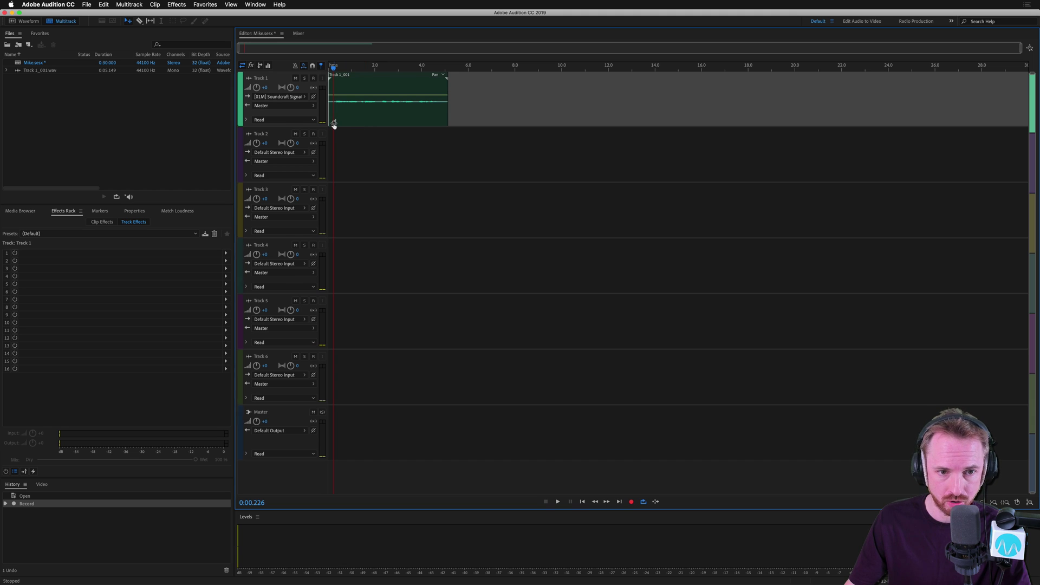
pyautogui.moveTo(332, 124); pyautogui.dragTo(474, 163)
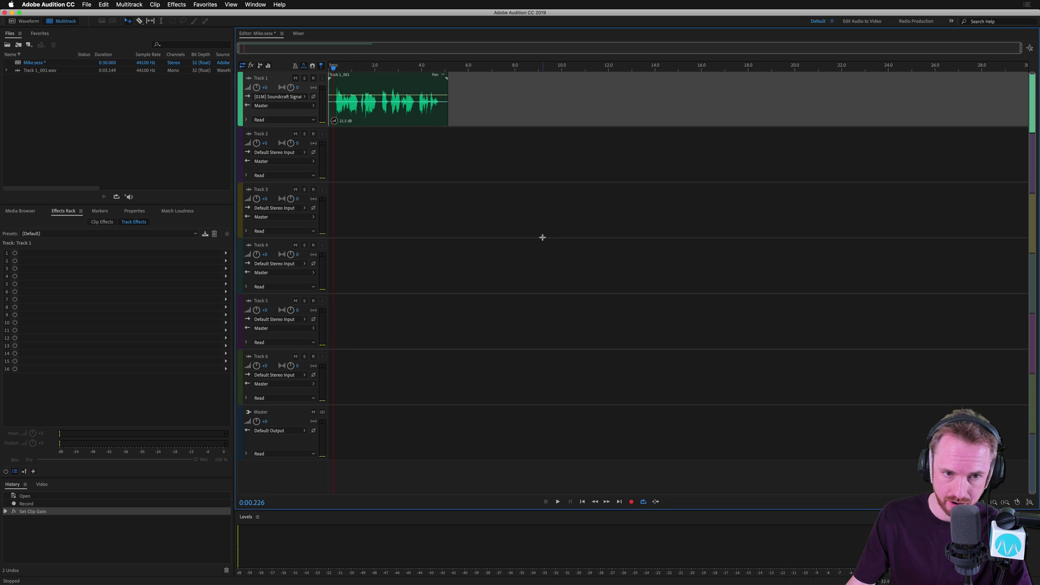
pyautogui.press('space')
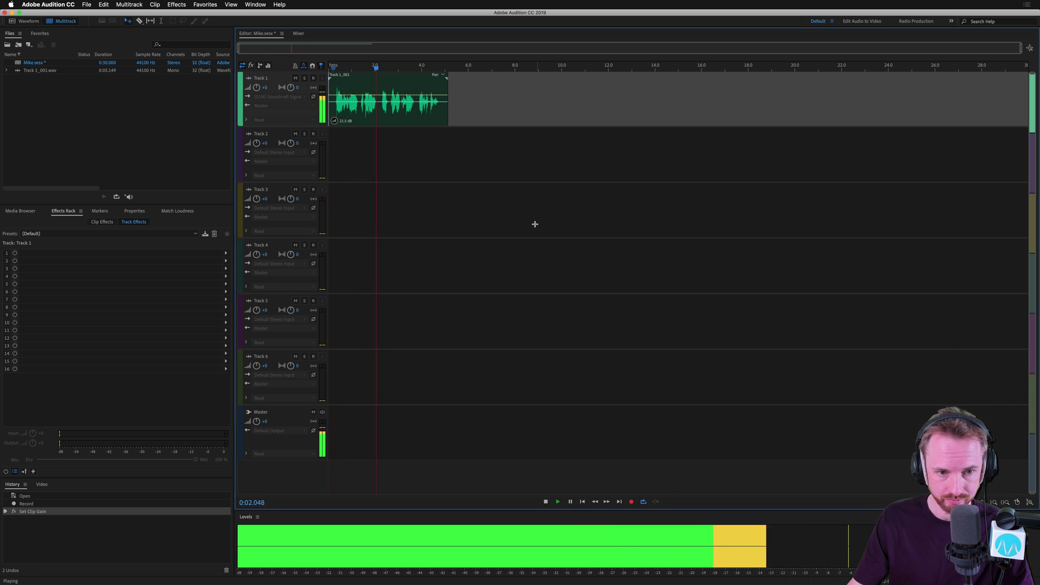
pyautogui.press('space')
pyautogui.press('super+z')
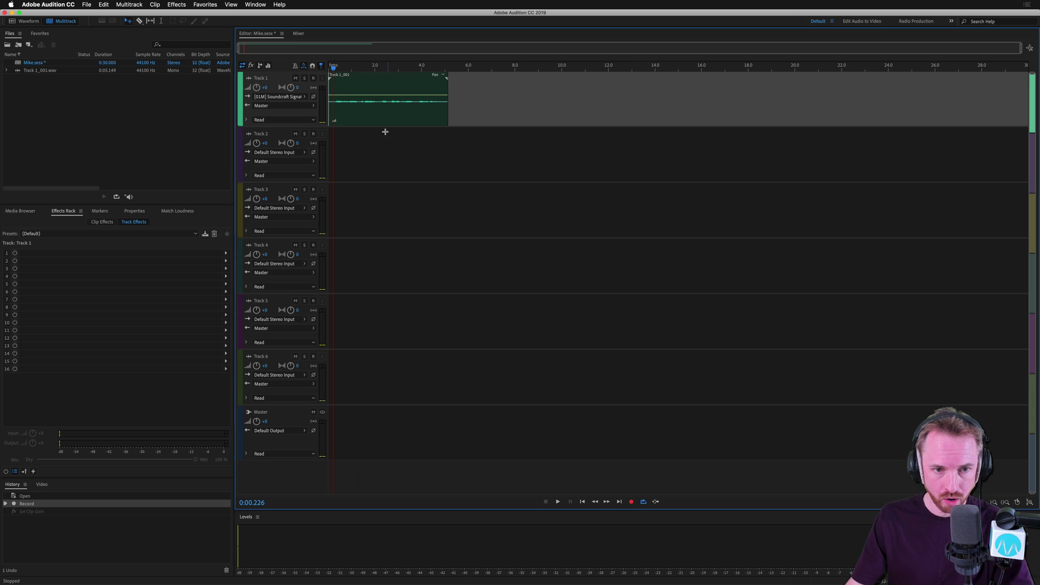
# - Match the Track 1 clip's loudness to ITU-R BS.1770-3 and play it back
pyautogui.rightClick(368, 117)
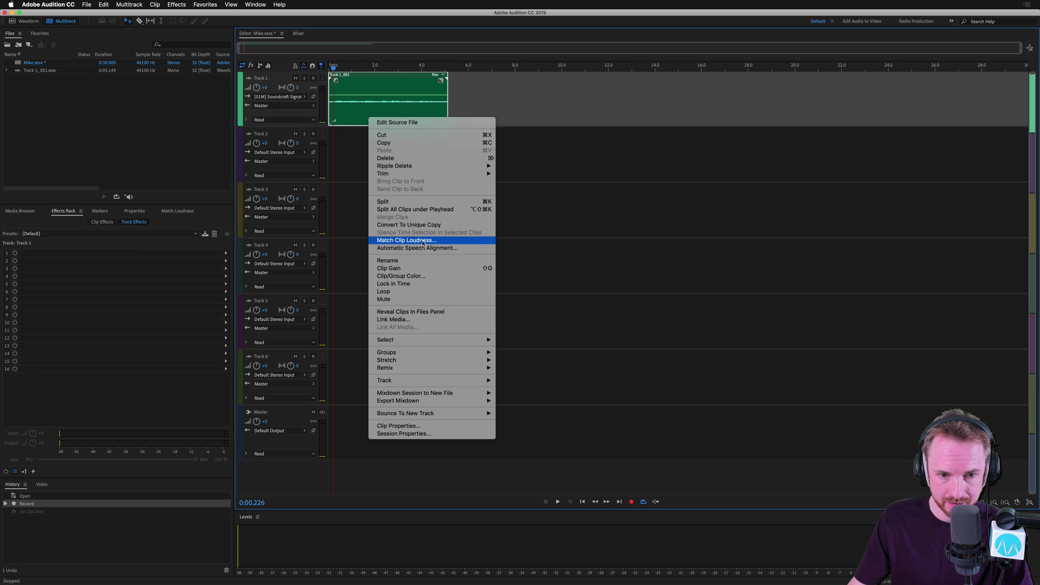
pyautogui.click(449, 243)
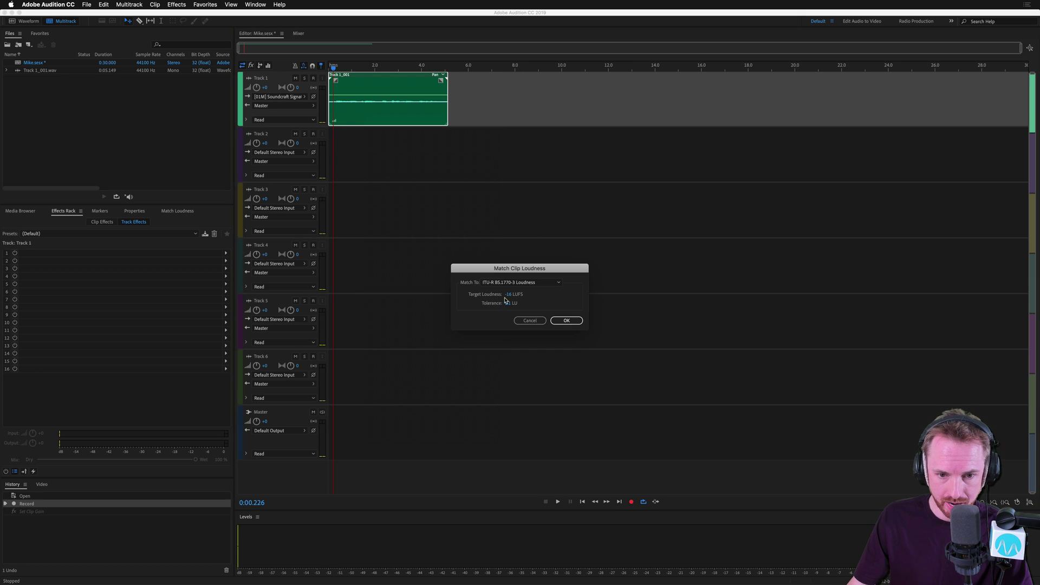
pyautogui.click(566, 321)
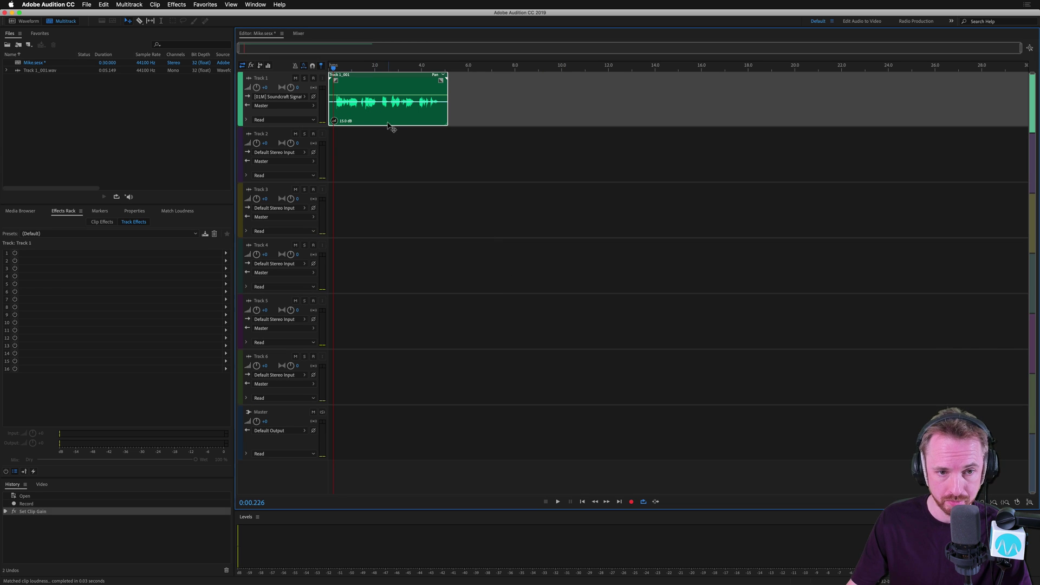
pyautogui.press('space')
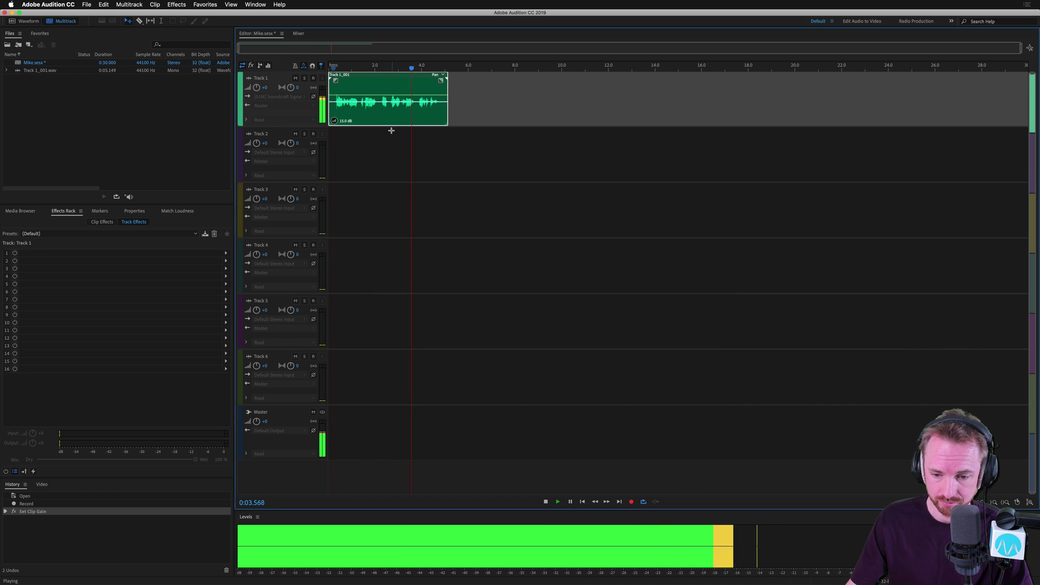
pyautogui.press('space')
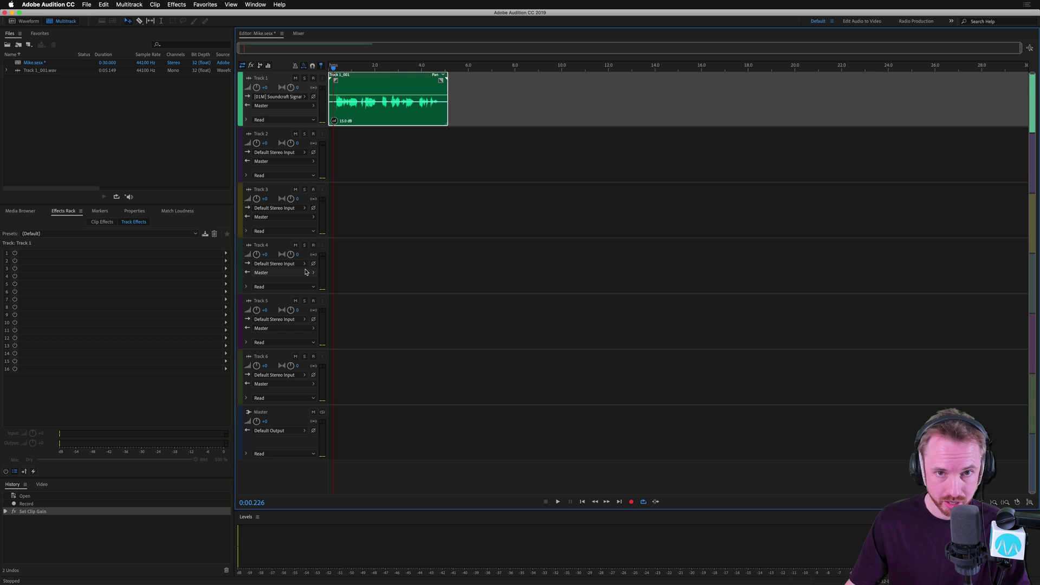
# - Add a Parametric Equalizer to Track 1's rack slot 1 with the Default preset
pyautogui.click(226, 254)
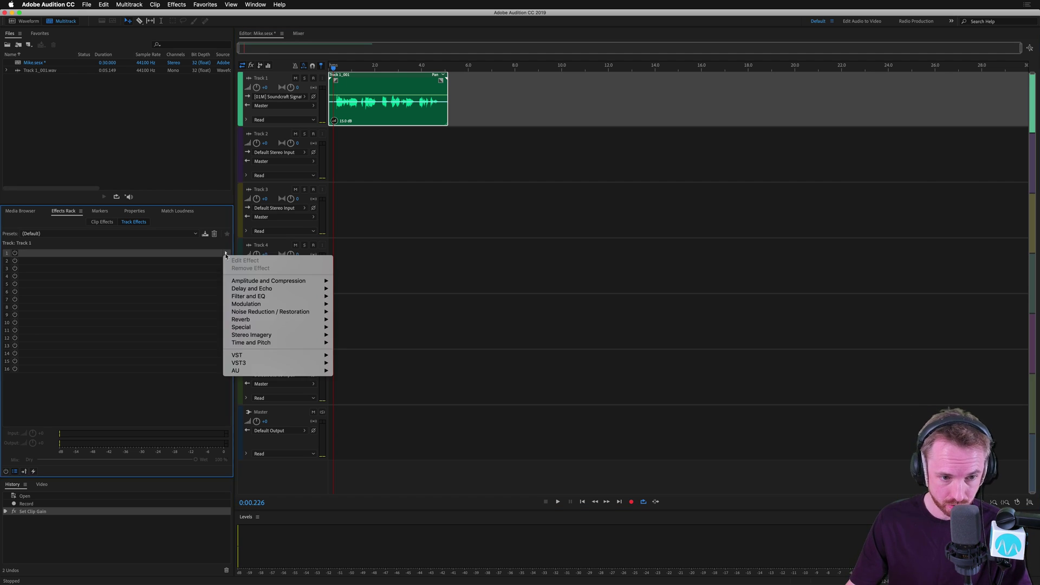
pyautogui.moveTo(254, 296)
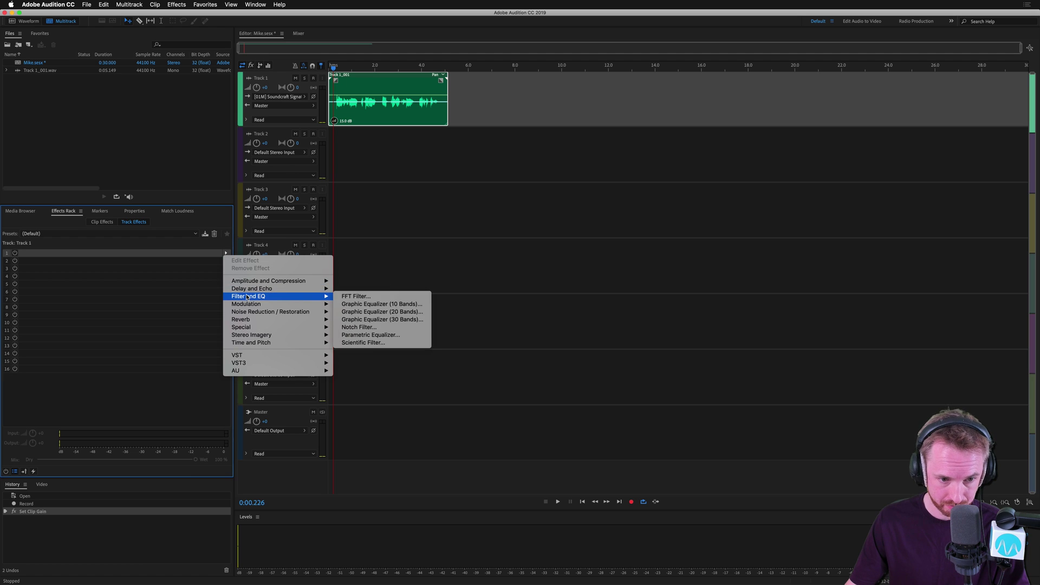
pyautogui.click(368, 334)
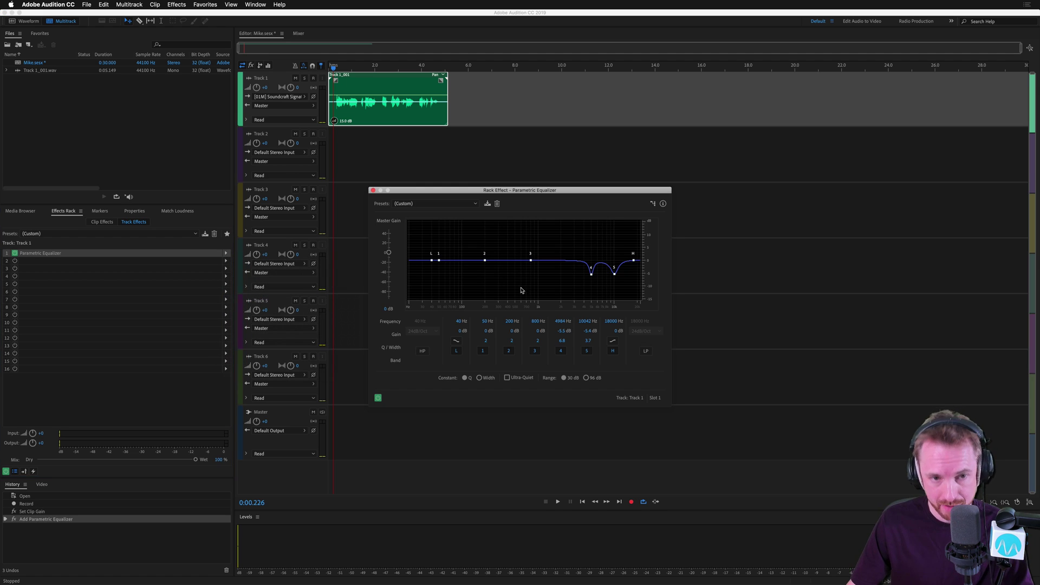
pyautogui.click(428, 204)
pyautogui.click(427, 211)
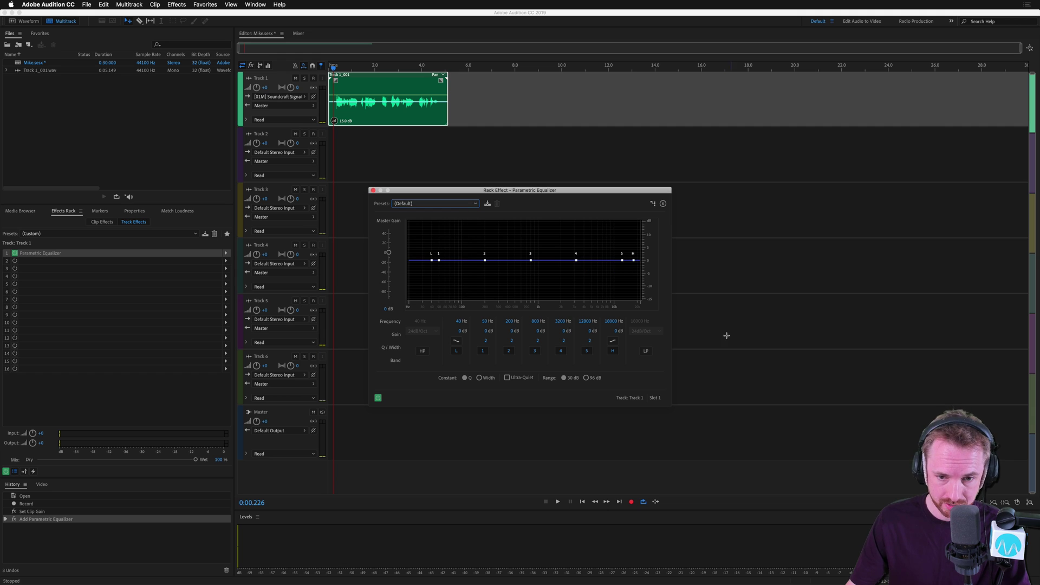
# - Enable the 24 dB/Oct high-pass band, raise its cutoff to about 105 Hz, and audition
pyautogui.click(422, 351)
pyautogui.moveTo(432, 261); pyautogui.dragTo(463, 261)
pyautogui.press('space')
pyautogui.press('space')
pyautogui.press('space')
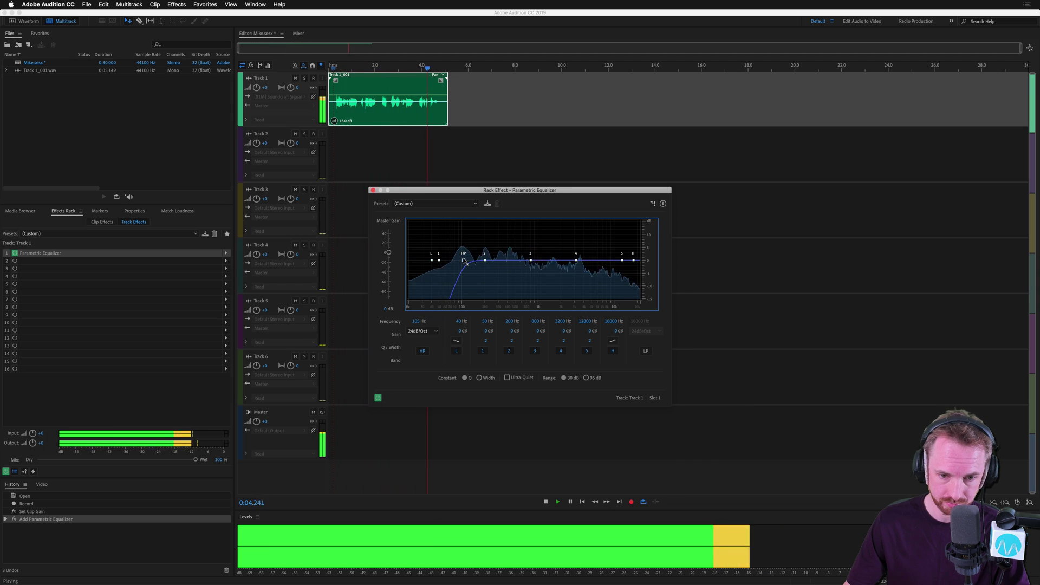
pyautogui.press('space')
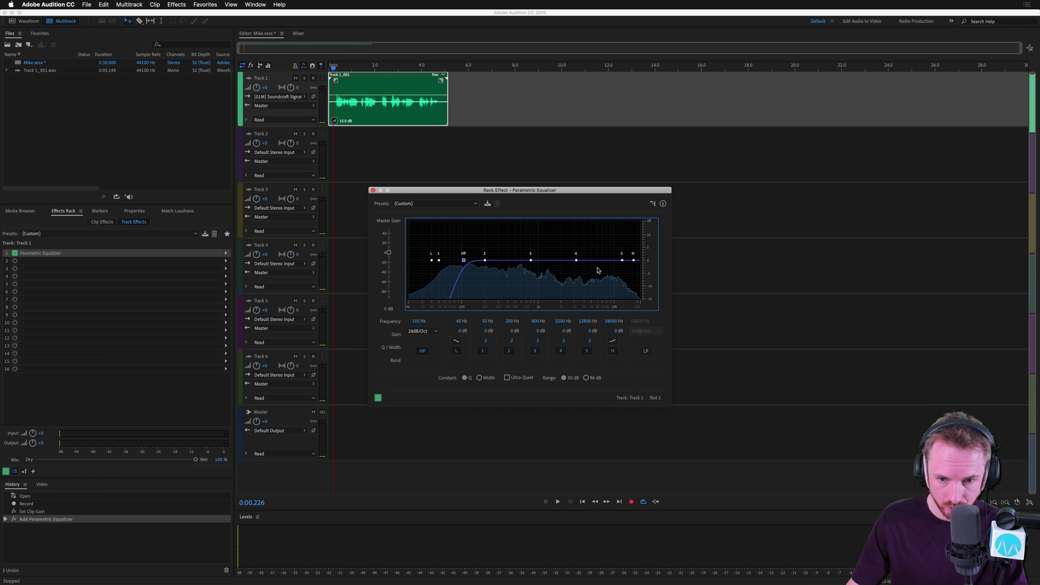
# - Add a steep 8.1 dB high-shelf boost from about 8499 Hz and listen
pyautogui.moveTo(633, 261); pyautogui.dragTo(596, 242)
pyautogui.click(613, 341)
pyautogui.press('space')
pyautogui.press('space')
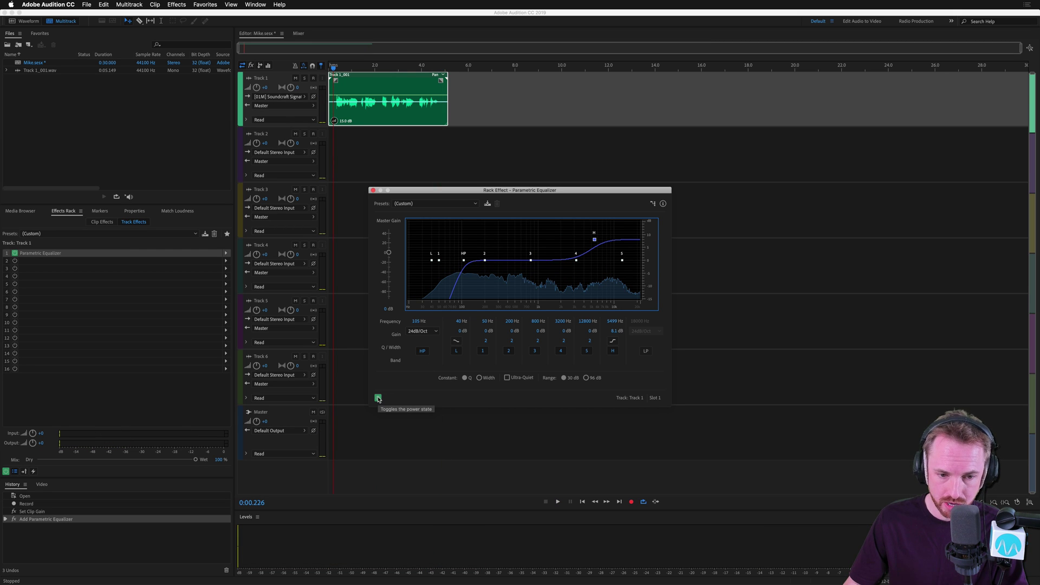
# - Compare playback with the equalizer bypassed and active, then close the equalizer window
pyautogui.press('space')
pyautogui.press('space')
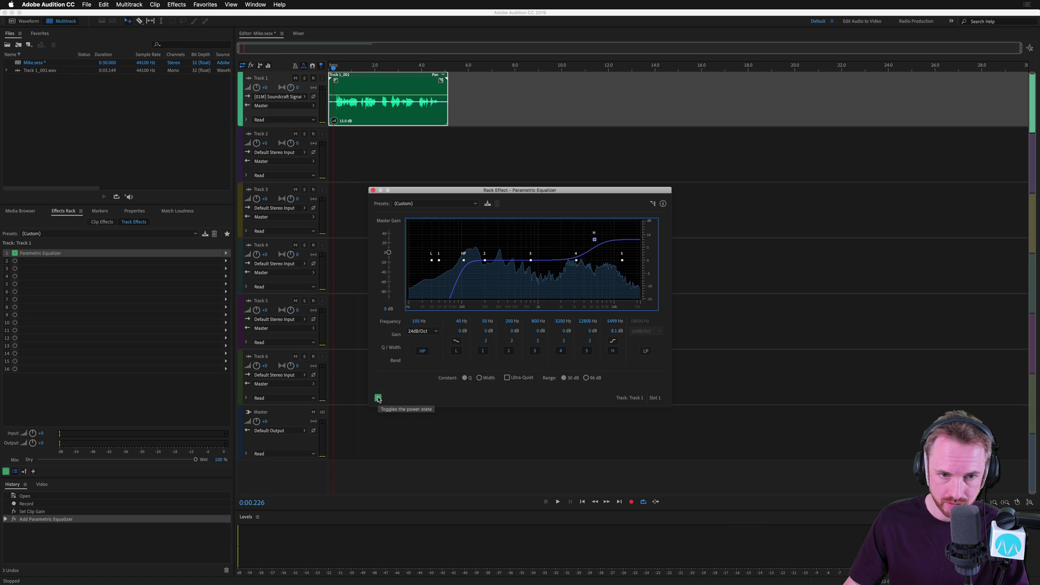
pyautogui.click(378, 399)
pyautogui.press('space')
pyautogui.press('space')
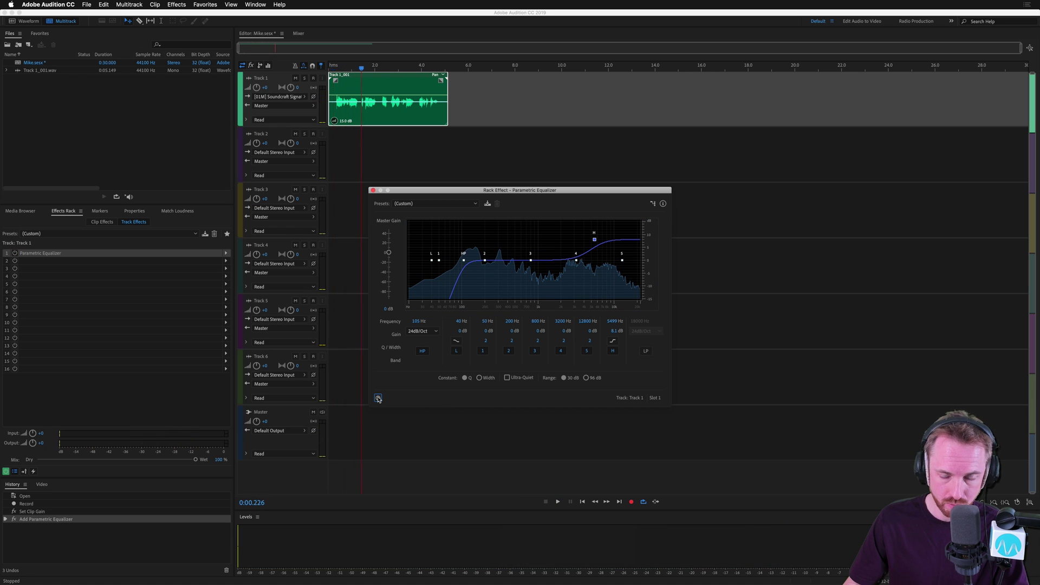
pyautogui.click(378, 399)
pyautogui.press('space')
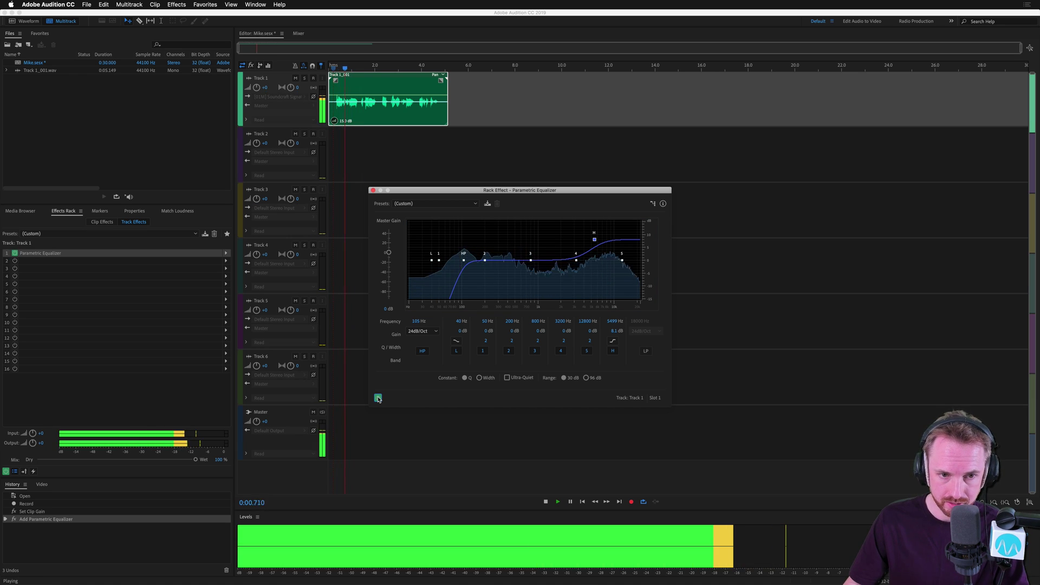
pyautogui.press('space')
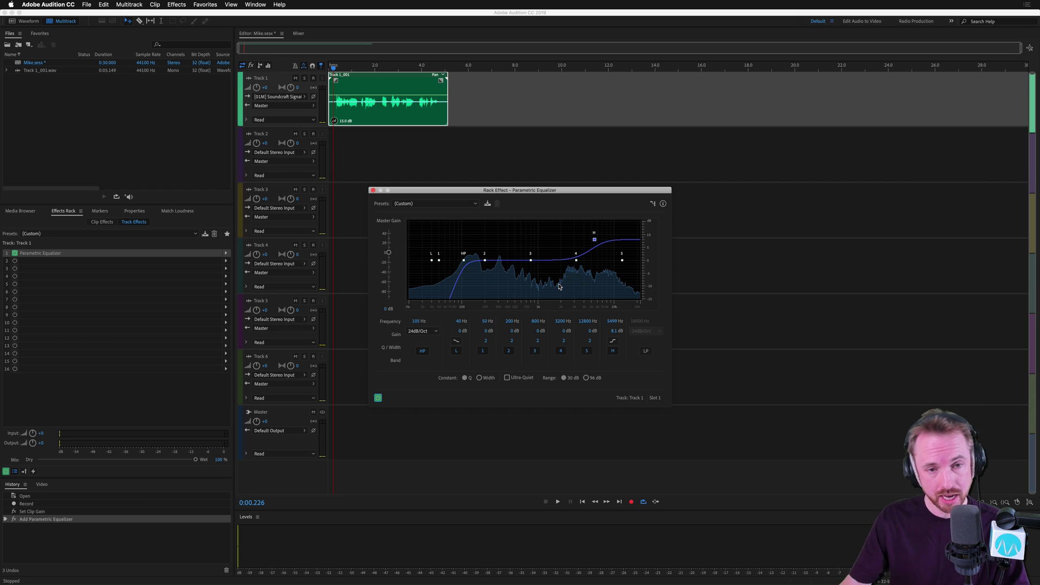
pyautogui.click(373, 191)
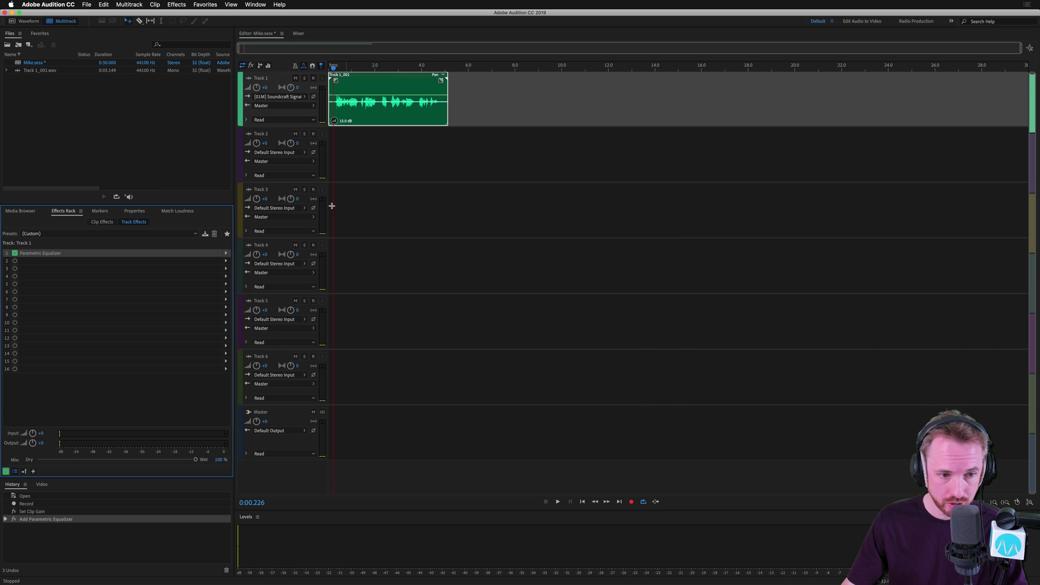
pyautogui.click(226, 262)
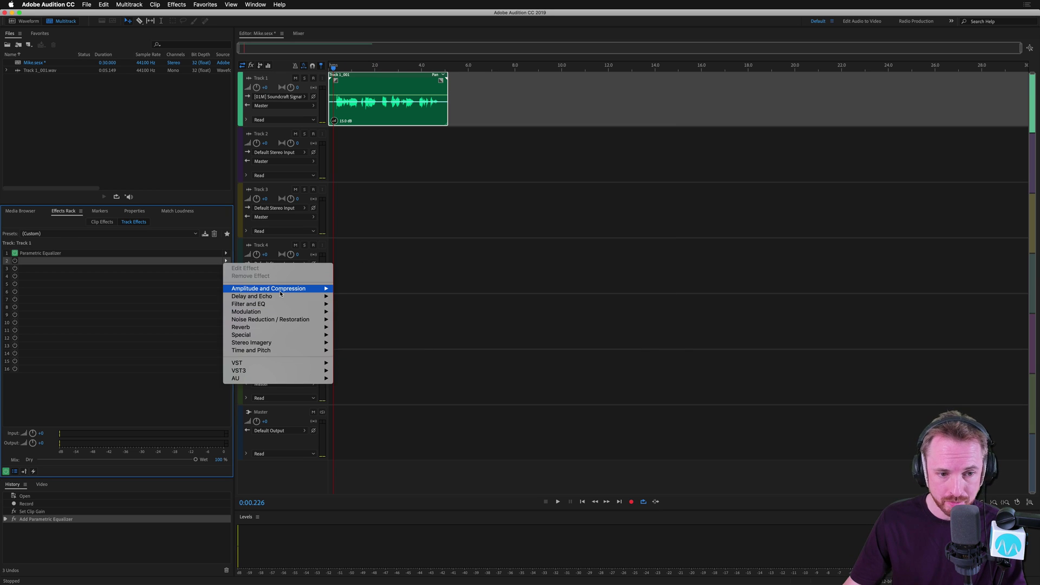
# - Add Amplitude and Compression > Dynamics to slot 2 of Track 1's rack
pyautogui.moveTo(281, 292)
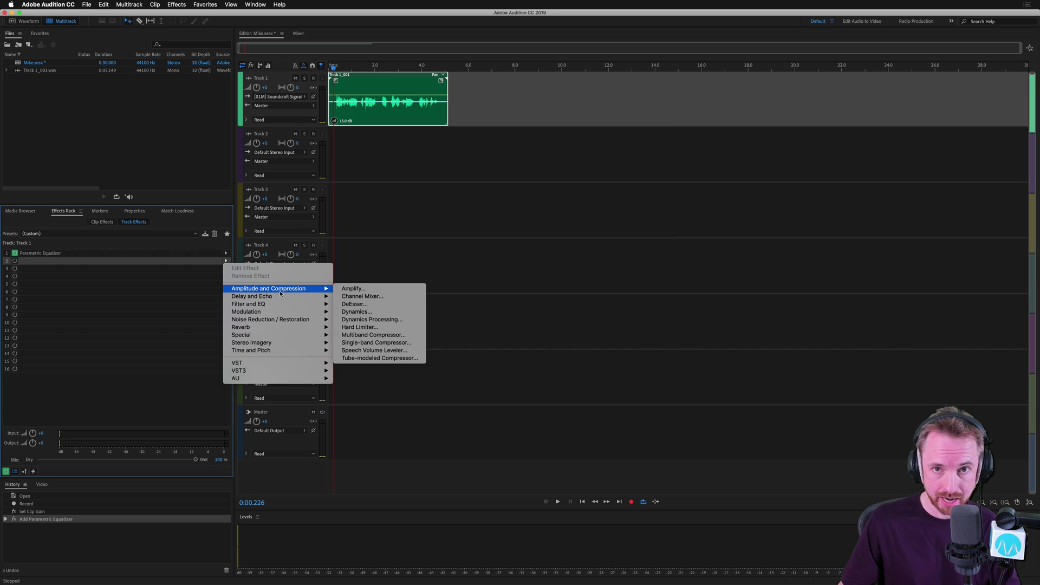
pyautogui.click(356, 312)
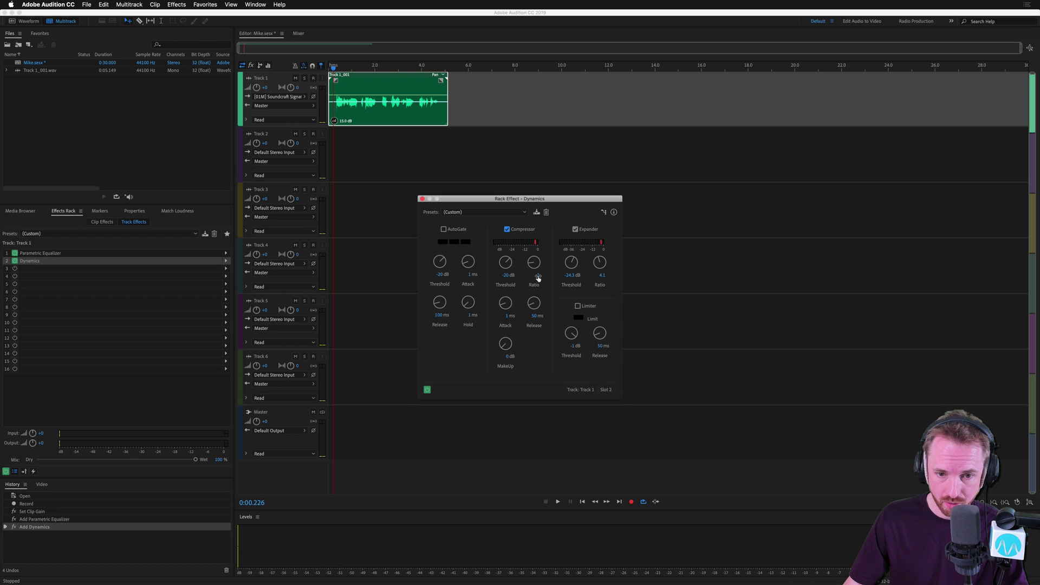
# - Set the compressor ratio to 2 and listen to the compressed voice
pyautogui.press('Return')
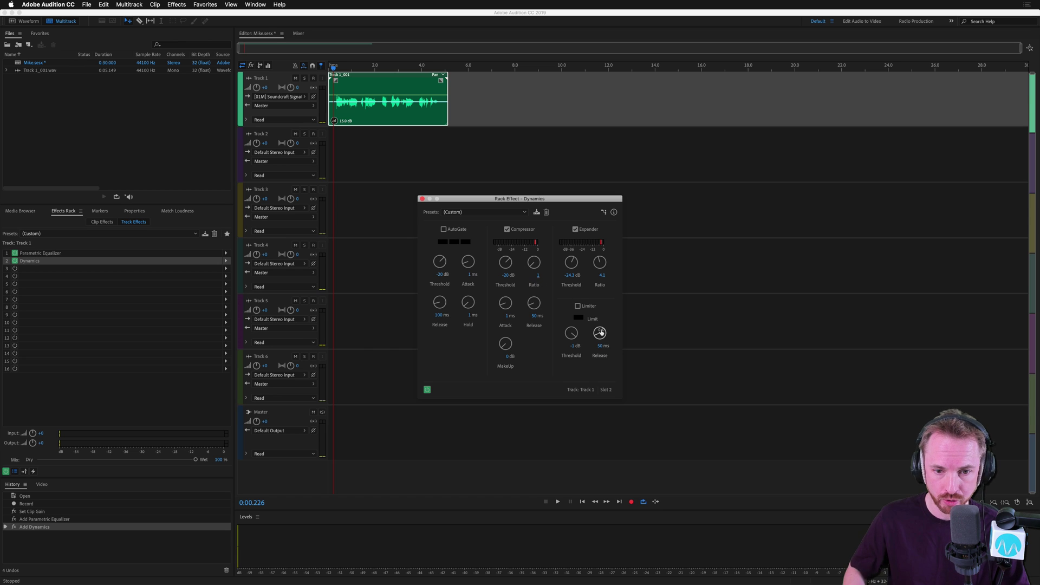
pyautogui.click(538, 277)
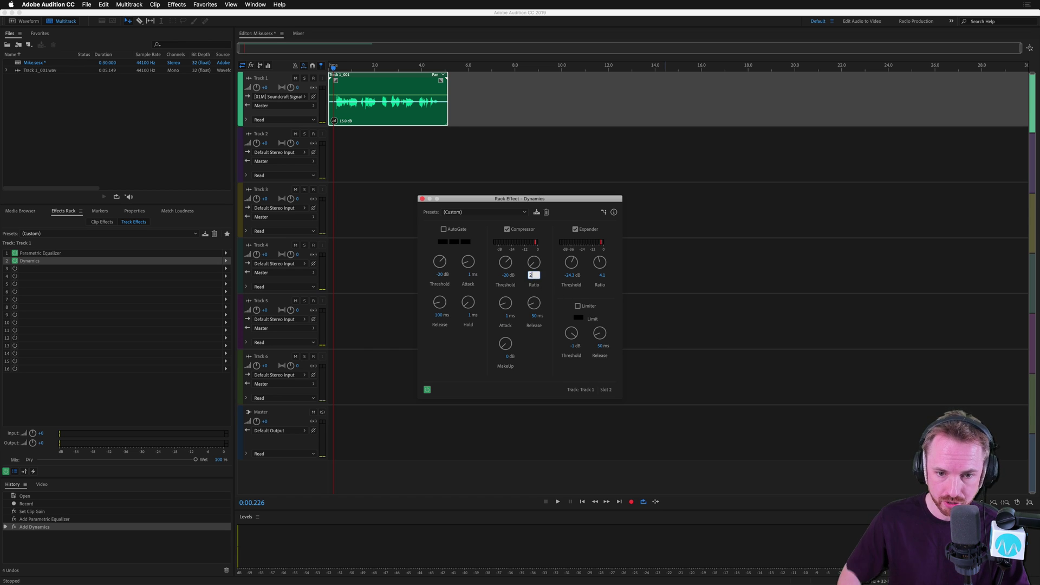
pyautogui.press('Return')
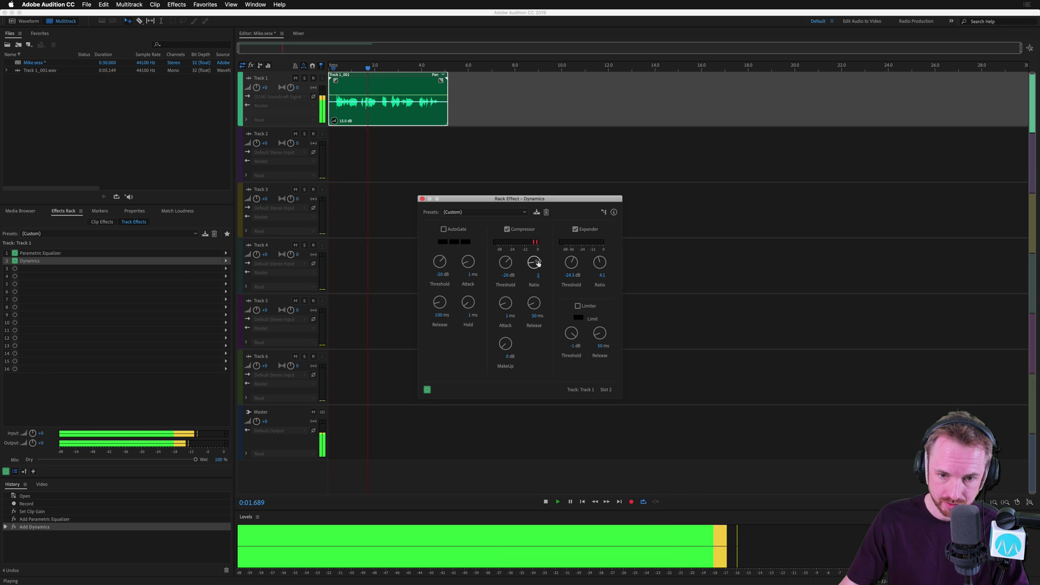
pyautogui.press('space')
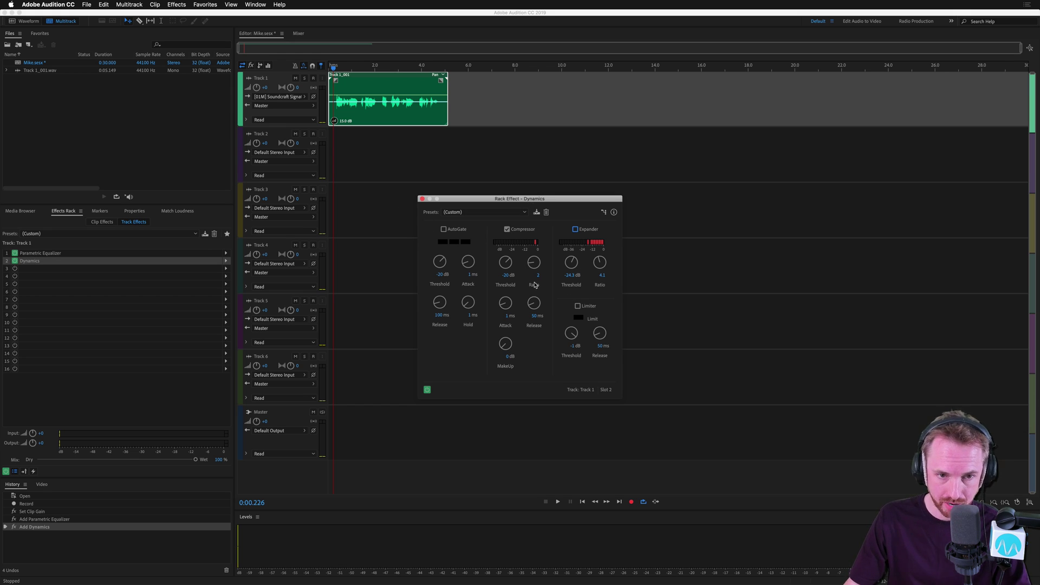
pyautogui.press('space')
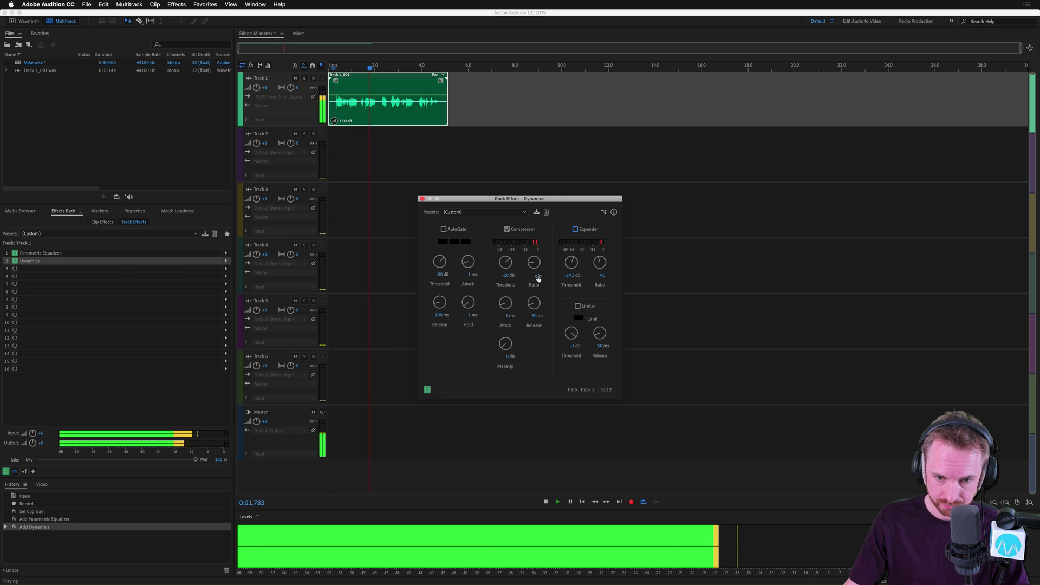
pyautogui.press('space')
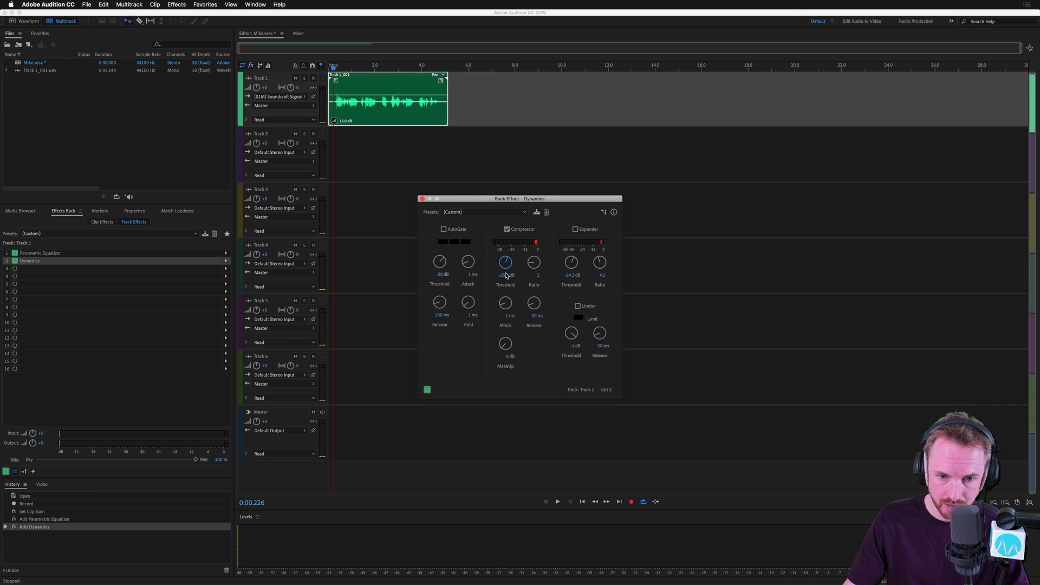
# - Audition the voice with a -24.9 dB compressor threshold and 12.7 dB make-up gain
pyautogui.press('space')
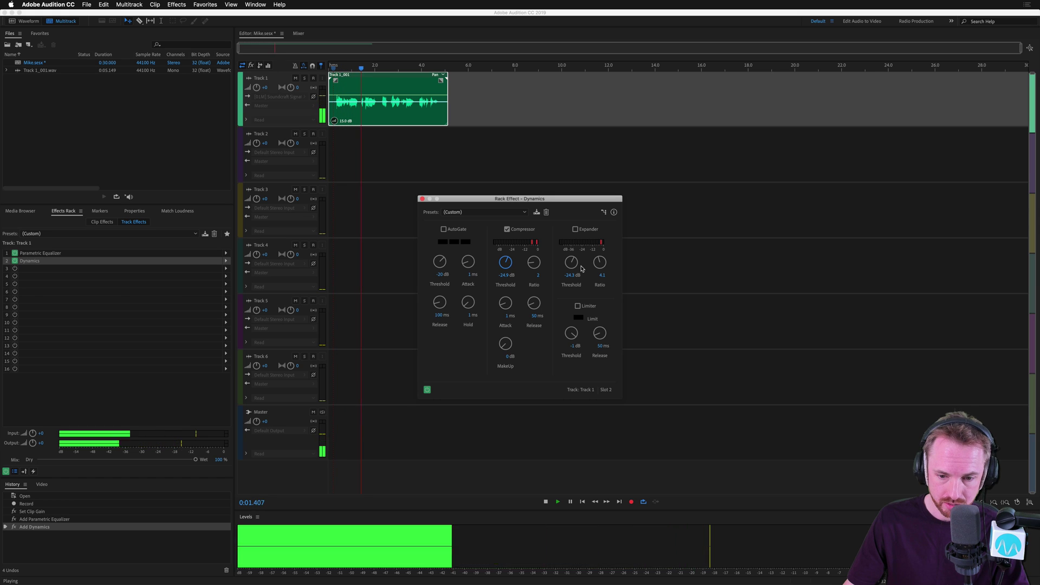
pyautogui.press('space')
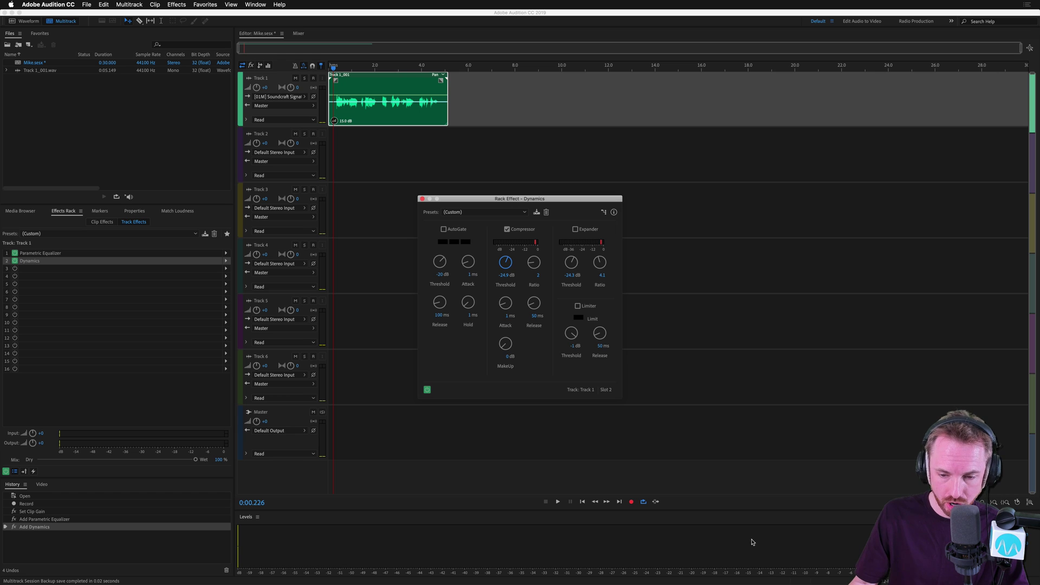
pyautogui.press('space')
pyautogui.press('space')
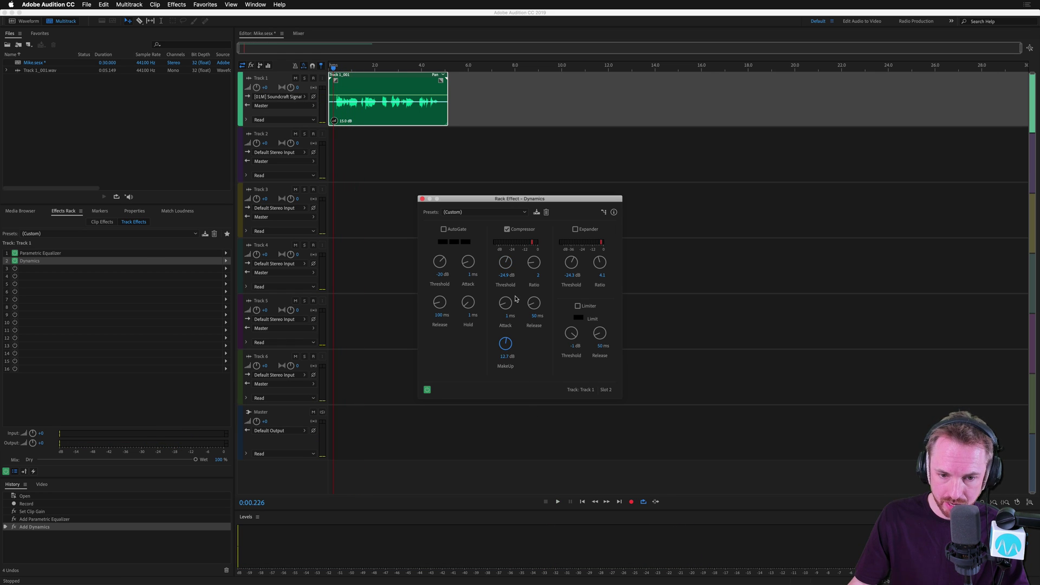
pyautogui.press('space')
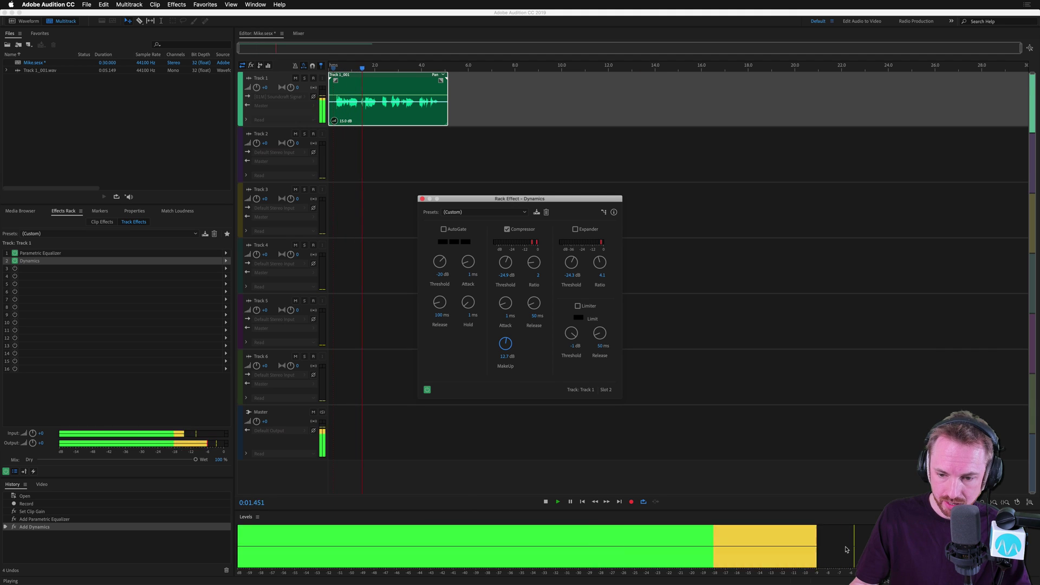
pyautogui.press('space')
pyautogui.press('space')
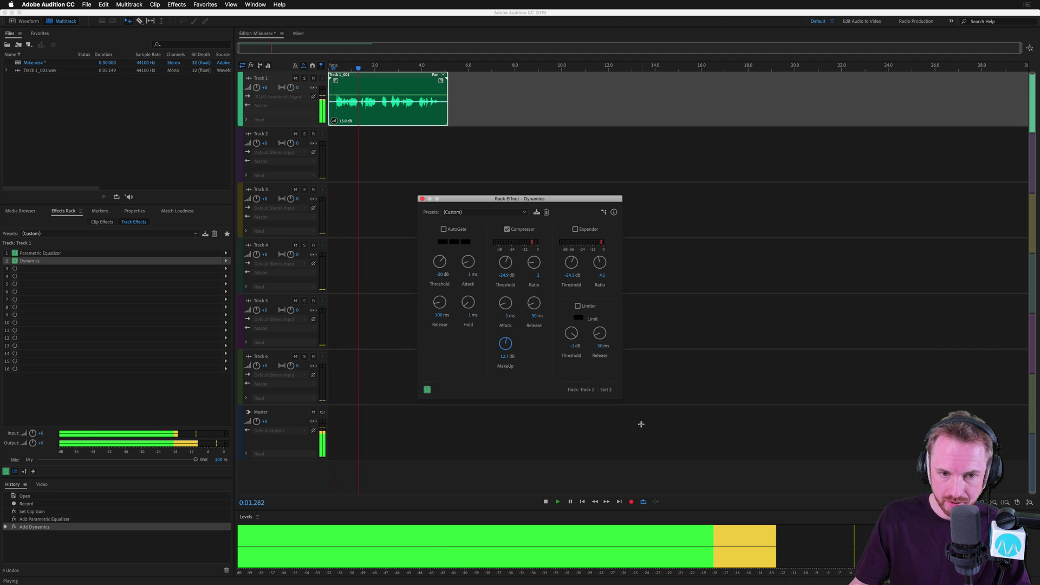
pyautogui.press('space')
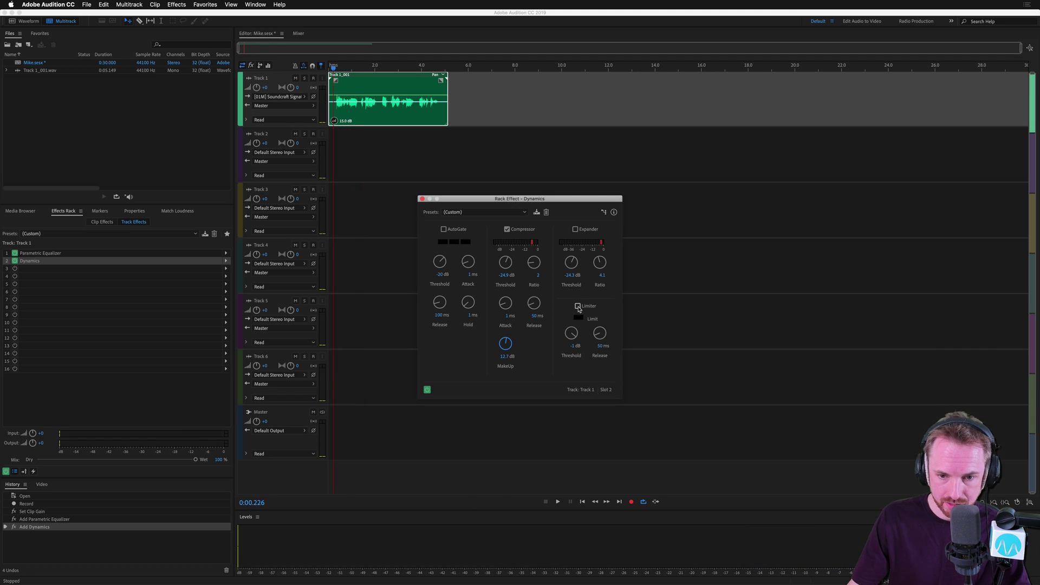
# - Set the limiter threshold to -3 dB
pyautogui.click(573, 347)
pyautogui.press('Return')
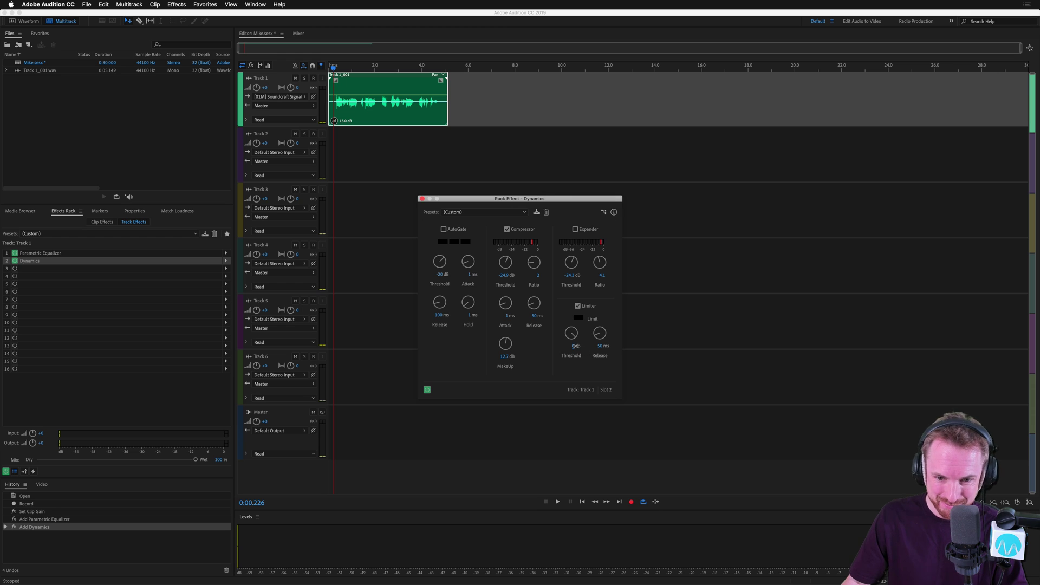
pyautogui.click(575, 345)
pyautogui.write('-3')
pyautogui.press('Return')
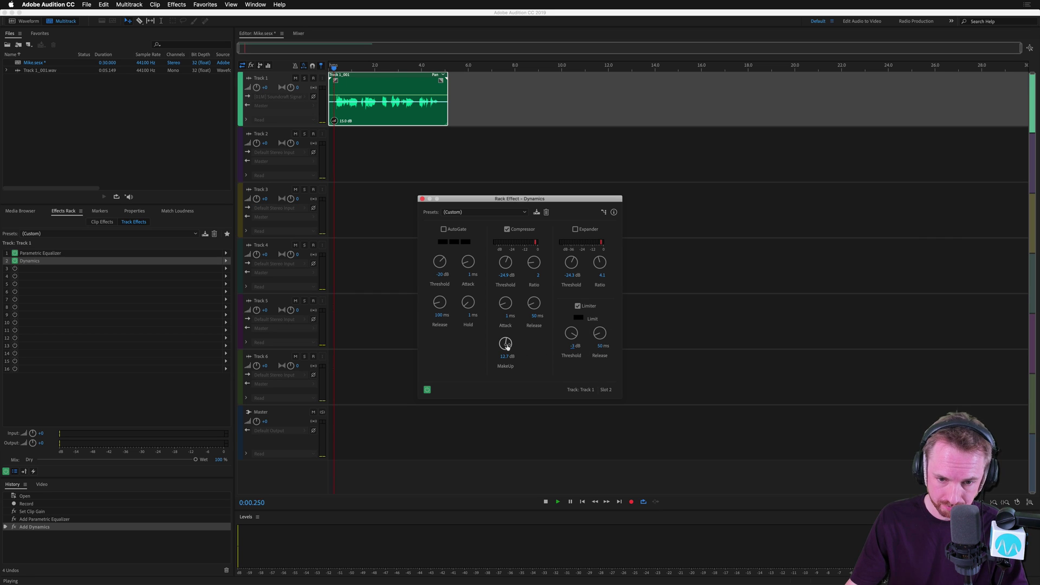
# - Lower the make-up gain to about 12.5 dB during playback, then close the Dynamics window
pyautogui.press('space')
pyautogui.moveTo(506, 345); pyautogui.dragTo(509, 347)
pyautogui.press('space')
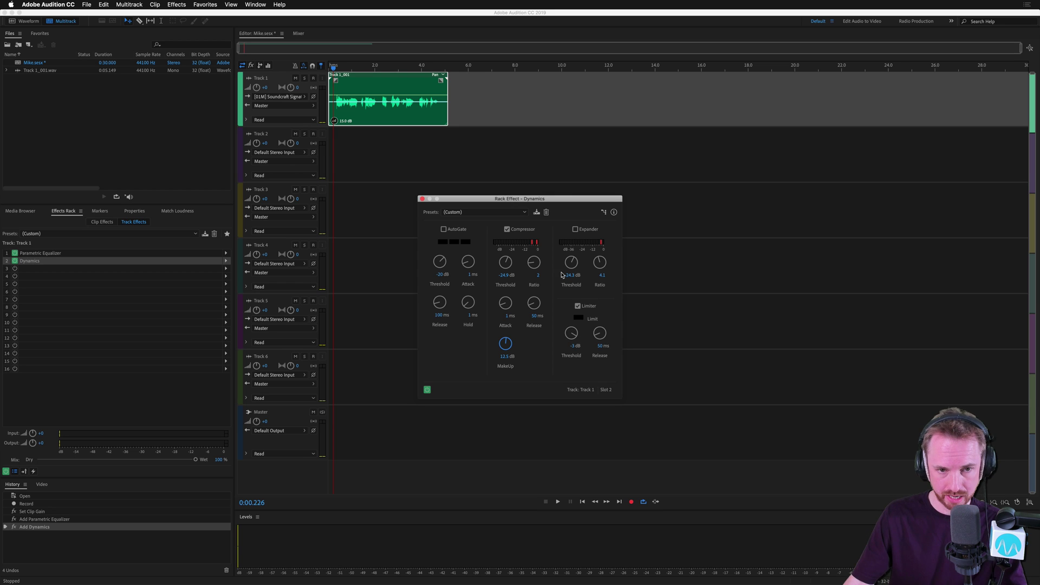
pyautogui.click(422, 198)
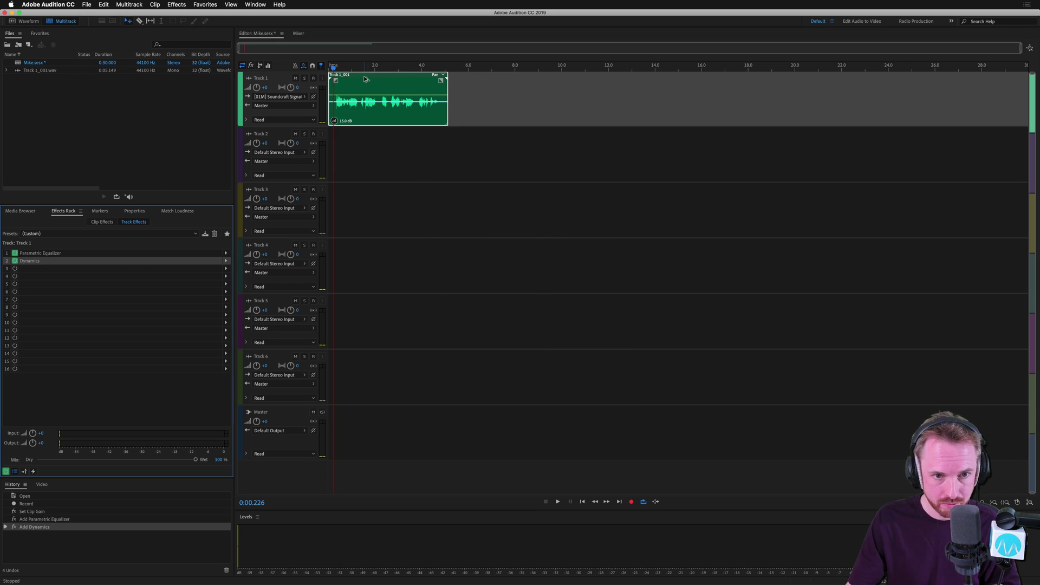
# - Copy the voice clip onto Track 2, right after the original ends
pyautogui.moveTo(380, 95); pyautogui.dragTo(480, 147)
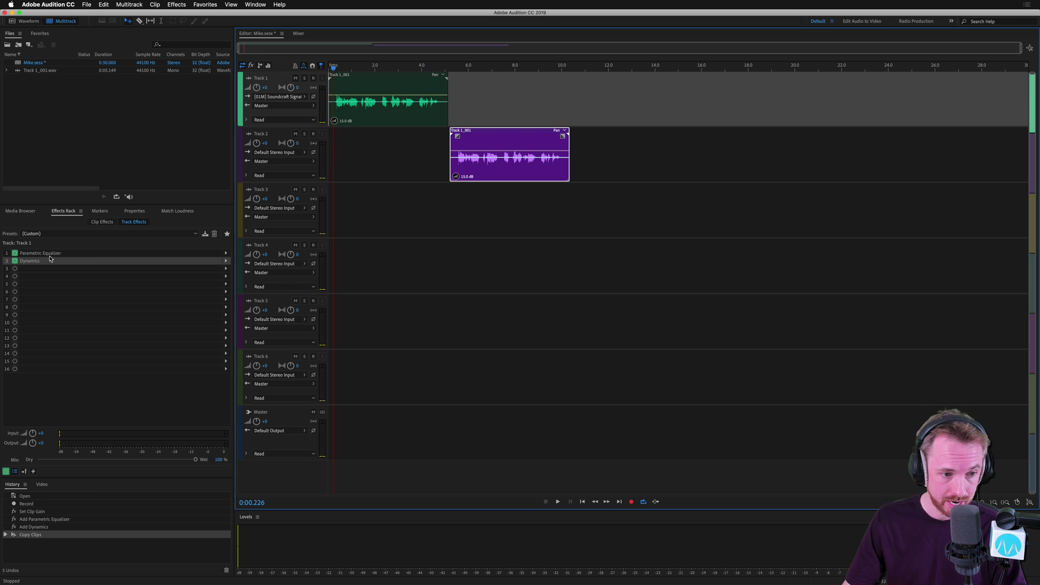
pyautogui.click(58, 280)
pyautogui.click(50, 263)
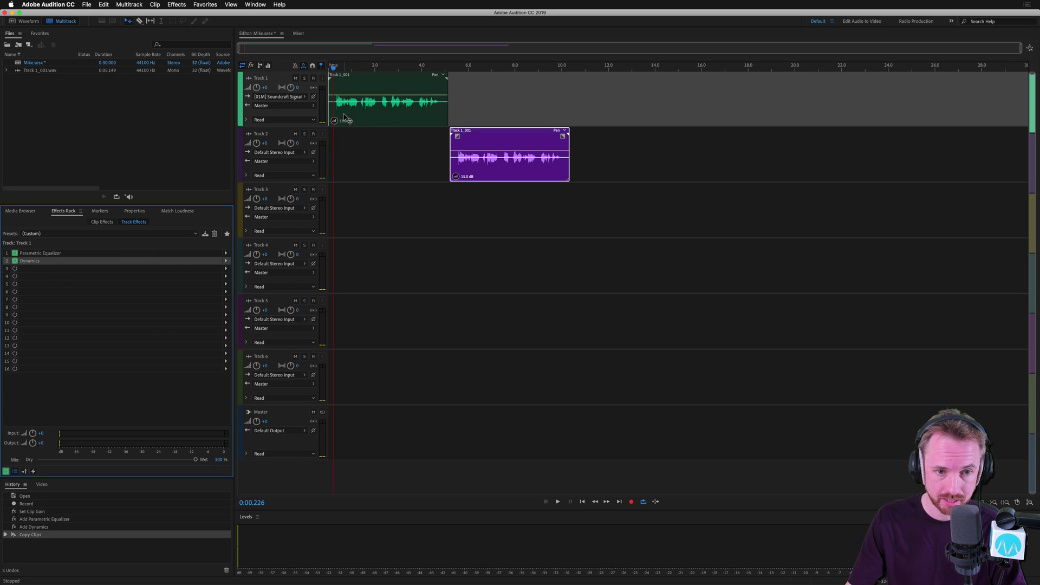
pyautogui.click(455, 112)
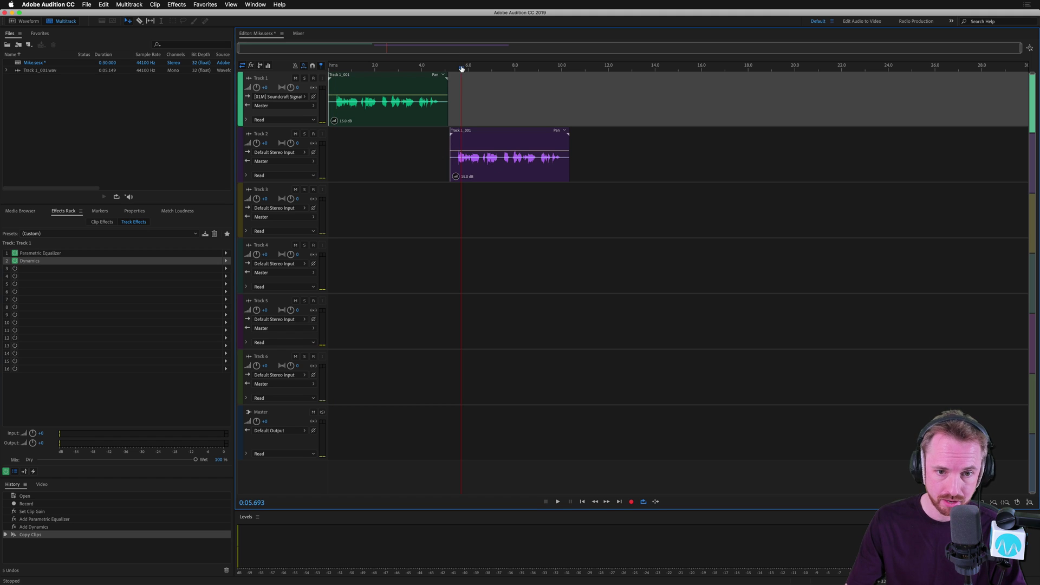
# - Play both clips to compare them and raise Track 2's volume
pyautogui.press('space')
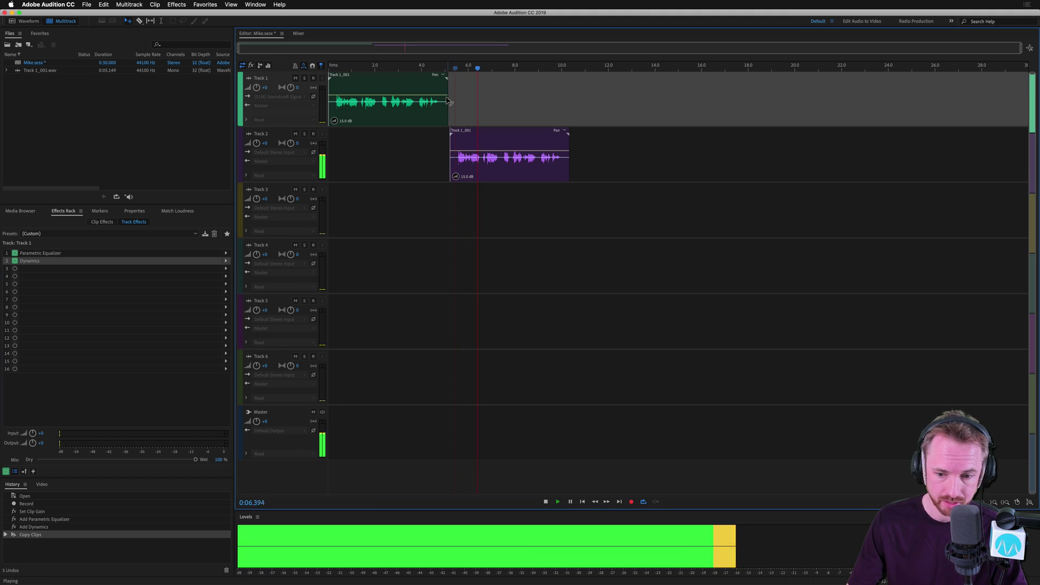
pyautogui.press('space')
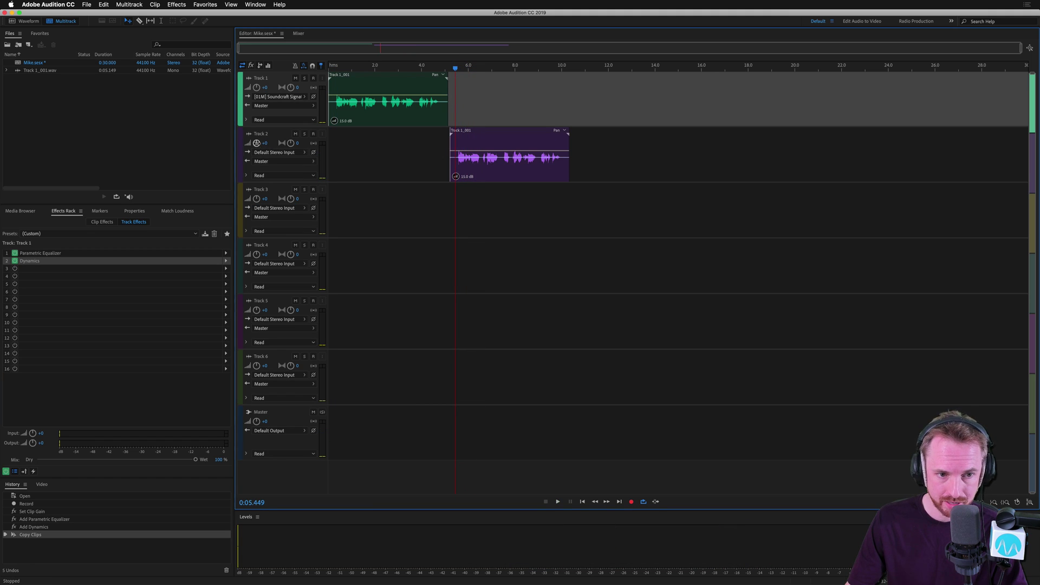
pyautogui.moveTo(256, 143); pyautogui.dragTo(260, 141)
pyautogui.press('space')
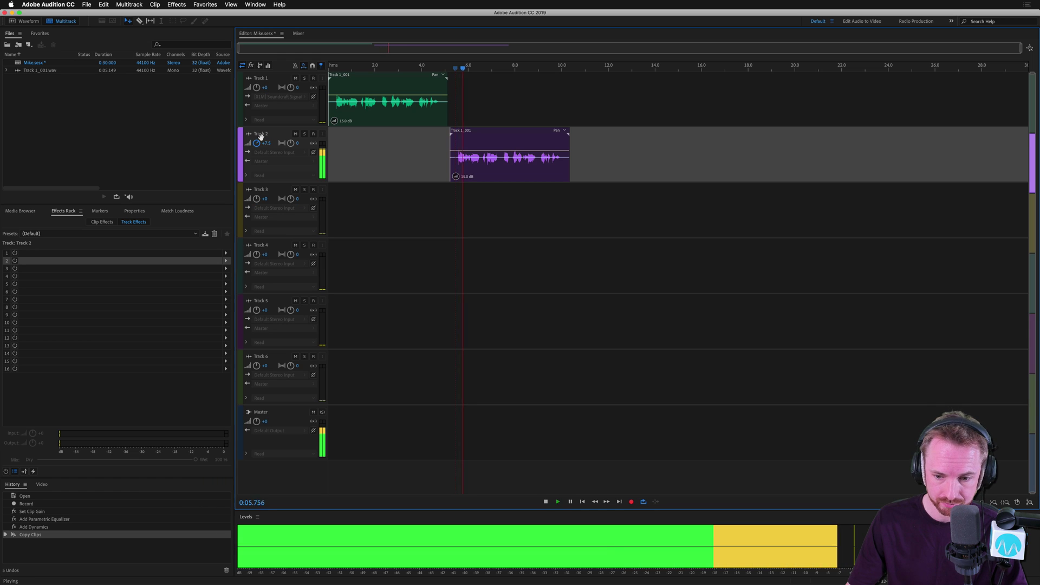
pyautogui.press('space')
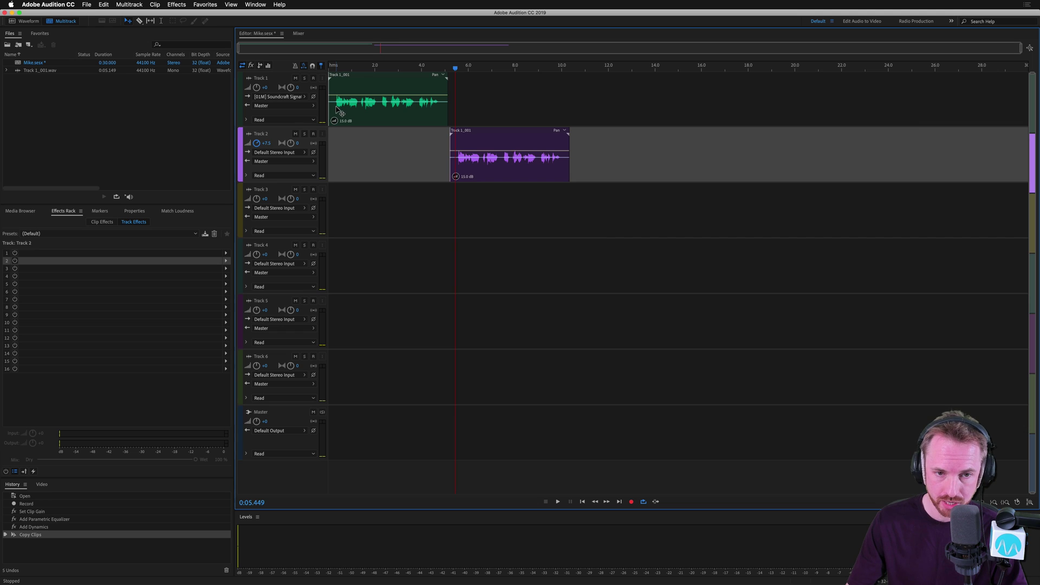
pyautogui.press('space')
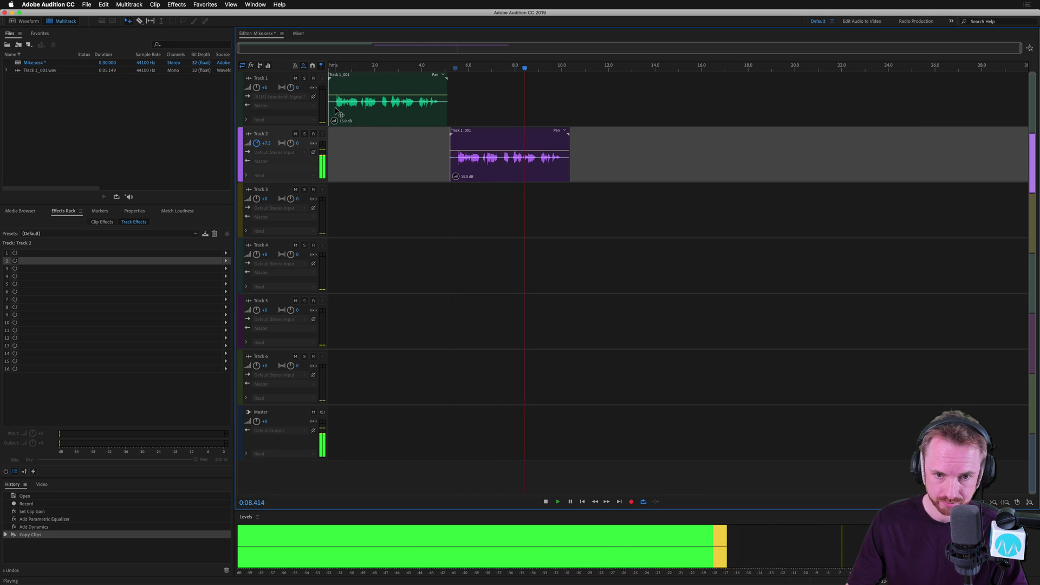
pyautogui.click(335, 68)
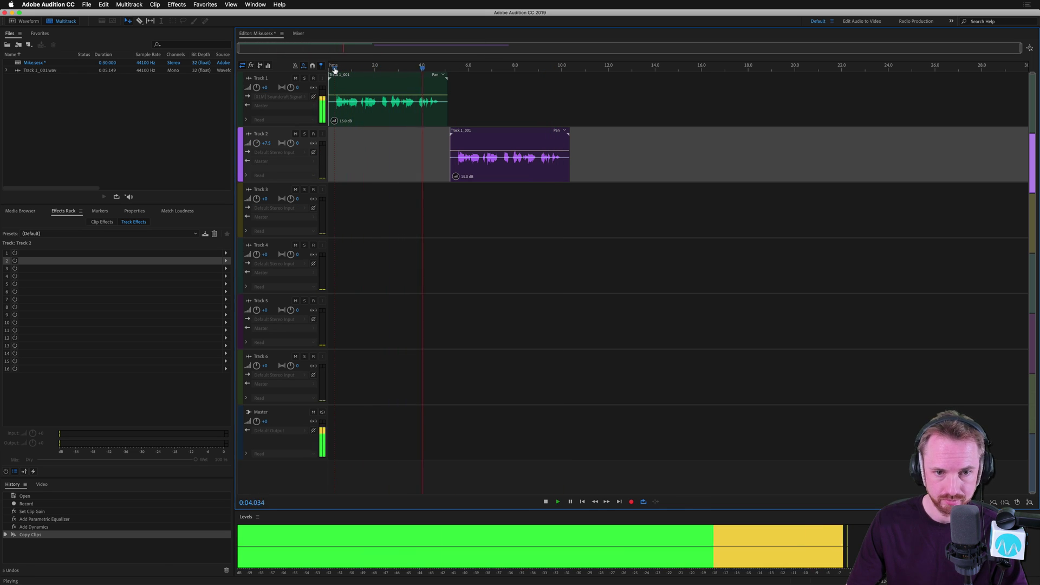
pyautogui.press('space')
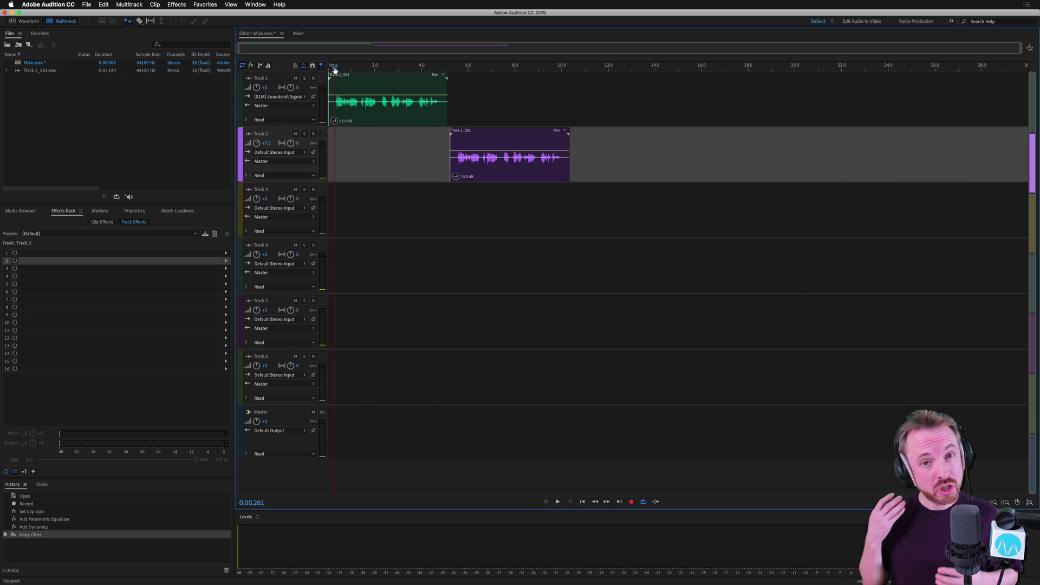